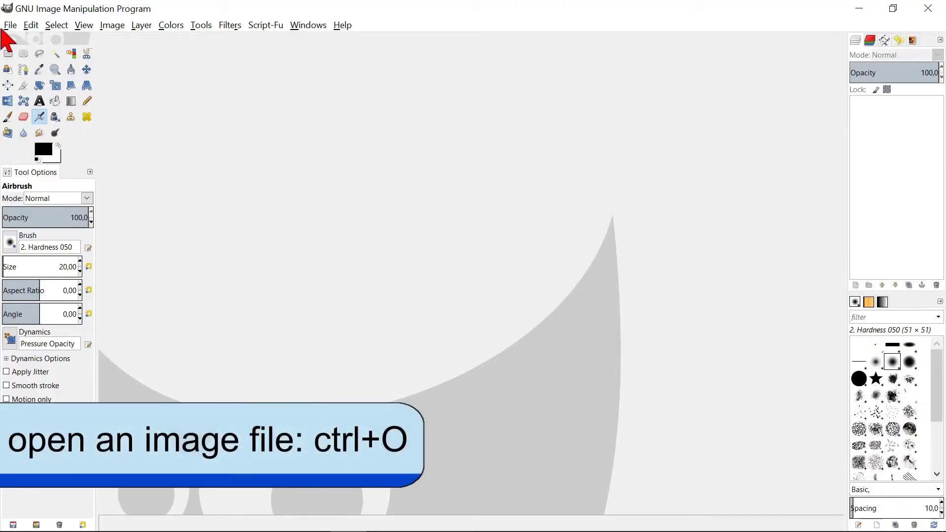
In File > Open, list Recently Used images and preview venice carnival 7.jpg (2000 × 1822)
left_click(6, 25)
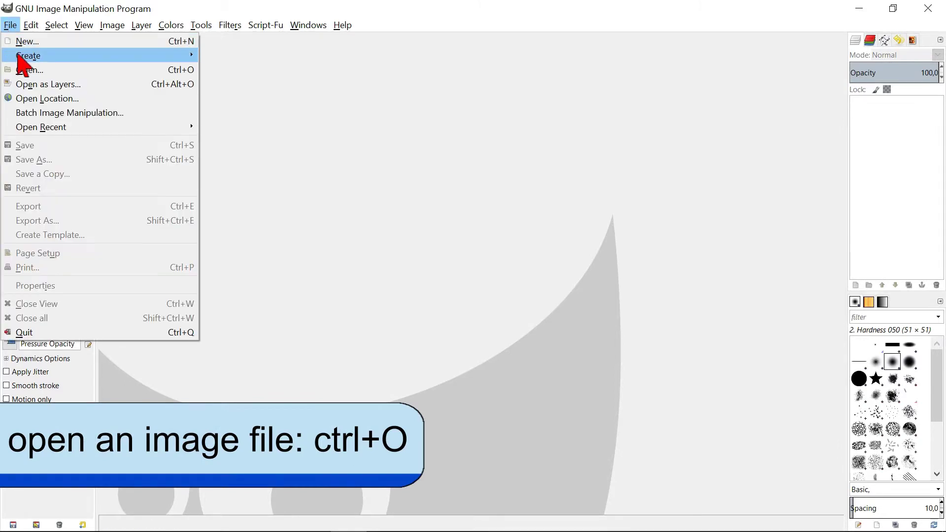
left_click(39, 69)
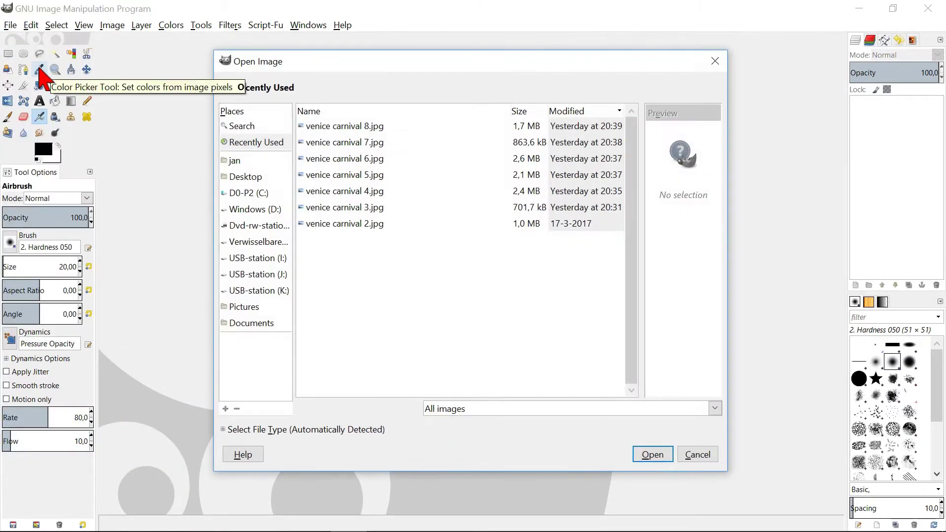
left_click(260, 128)
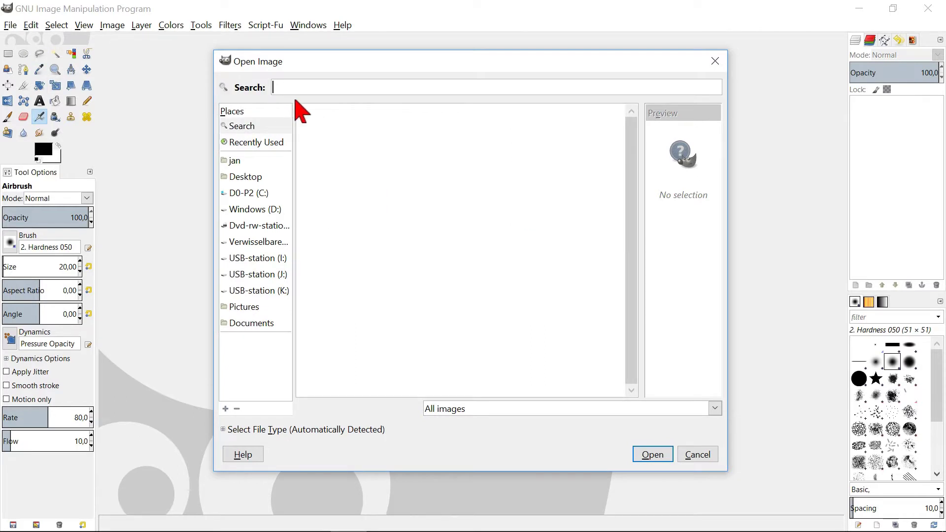
left_click(265, 143)
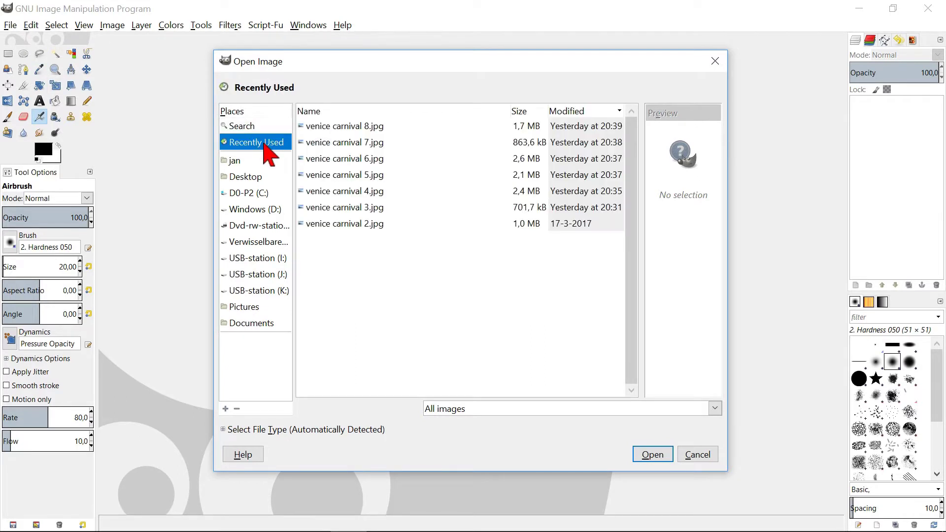
left_click(328, 145)
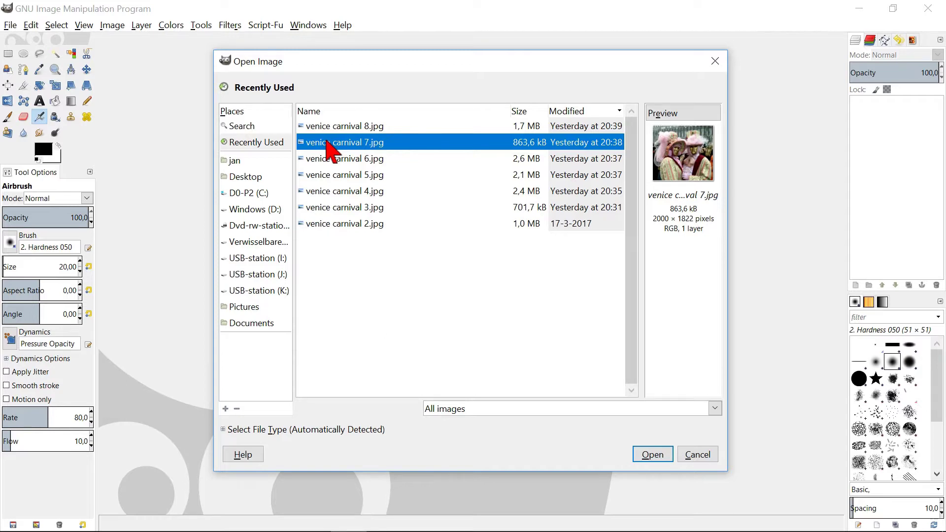
Browse C: > Mijn documenten > Gimp and bookmark the Royalty Free Images folder as a place
left_click(252, 194)
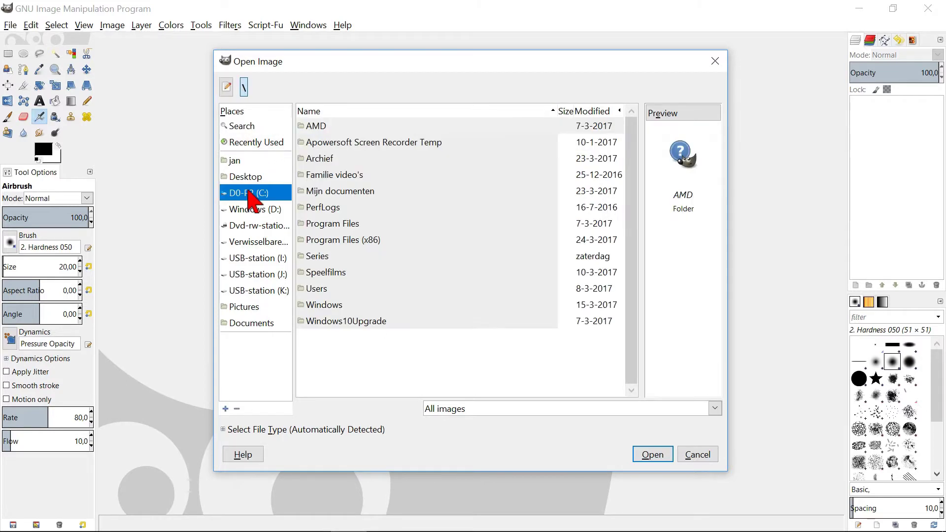
double_click(329, 191)
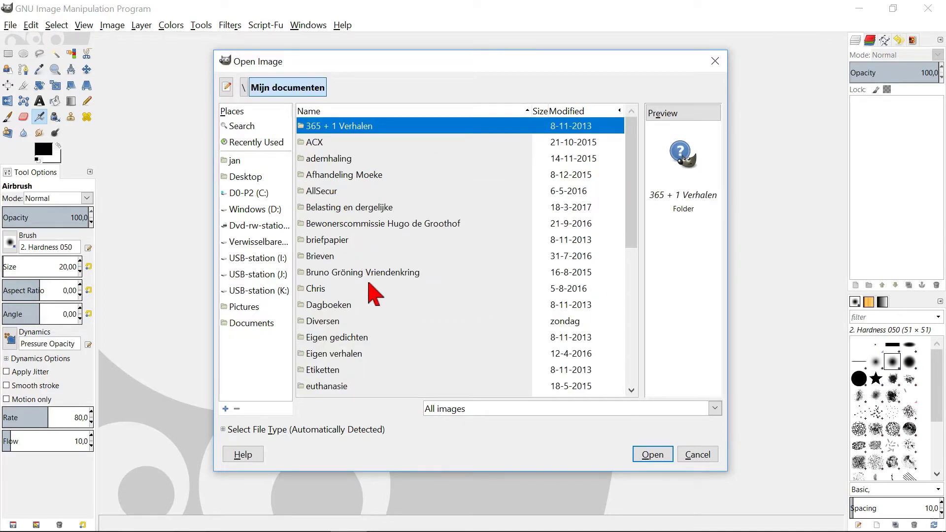
scroll(389, 290, "down", 5)
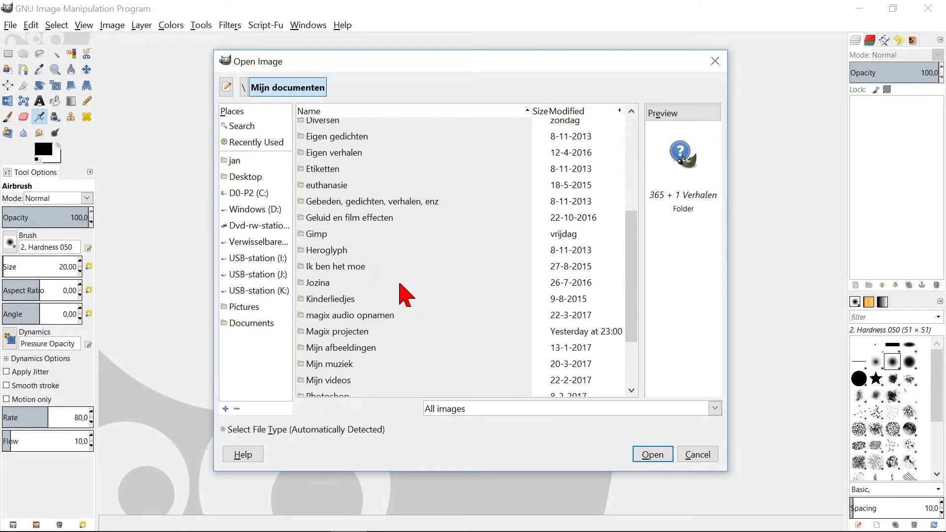
double_click(316, 235)
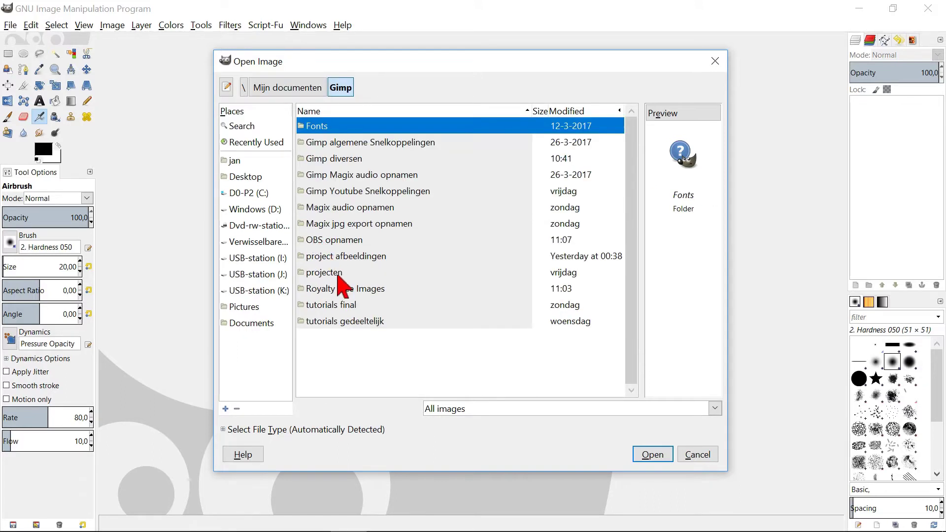
left_click(348, 291)
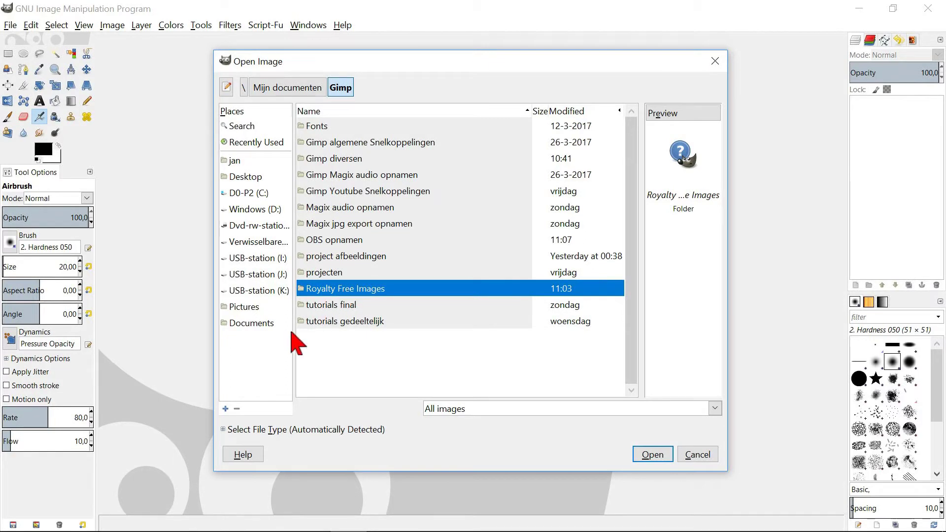
left_click(225, 409)
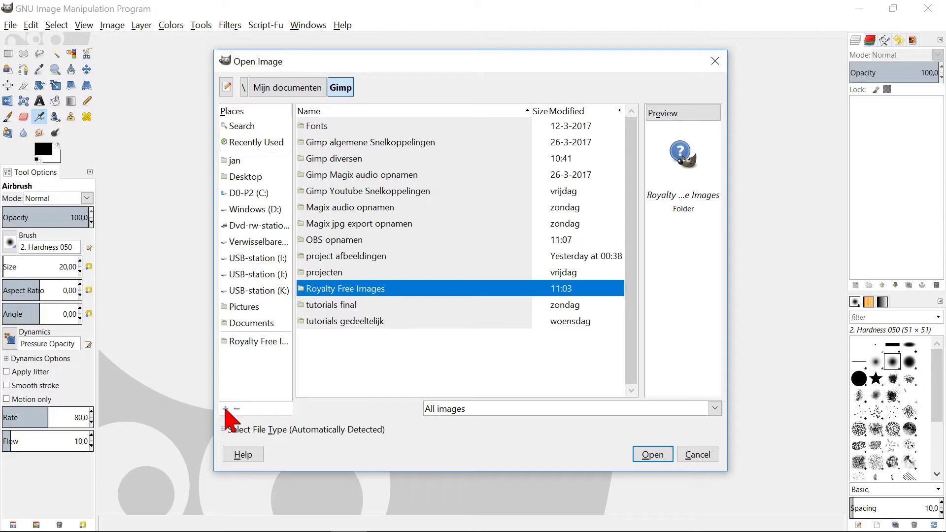
Open venice carnival 2.jpg (2592×1944) from the Royalty Free Images folder
double_click(385, 289)
scroll(429, 264, "down", 15)
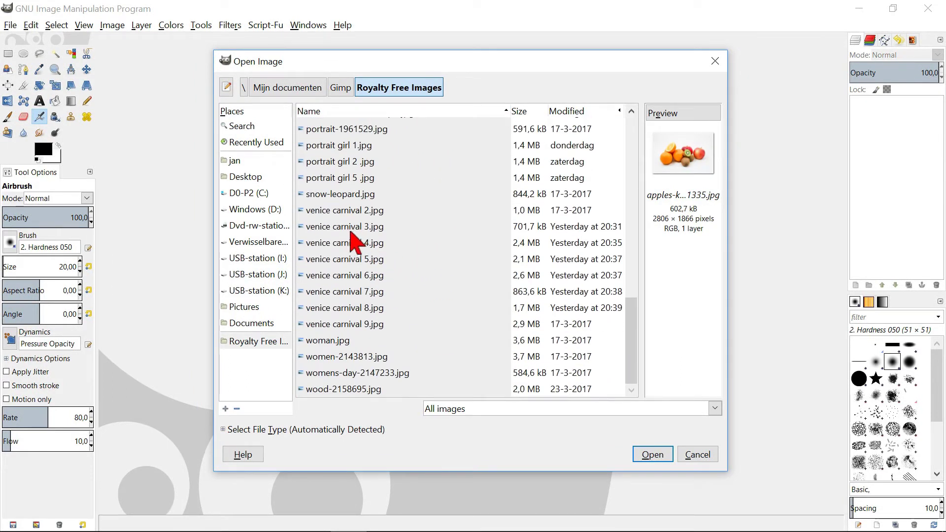
left_click(331, 215)
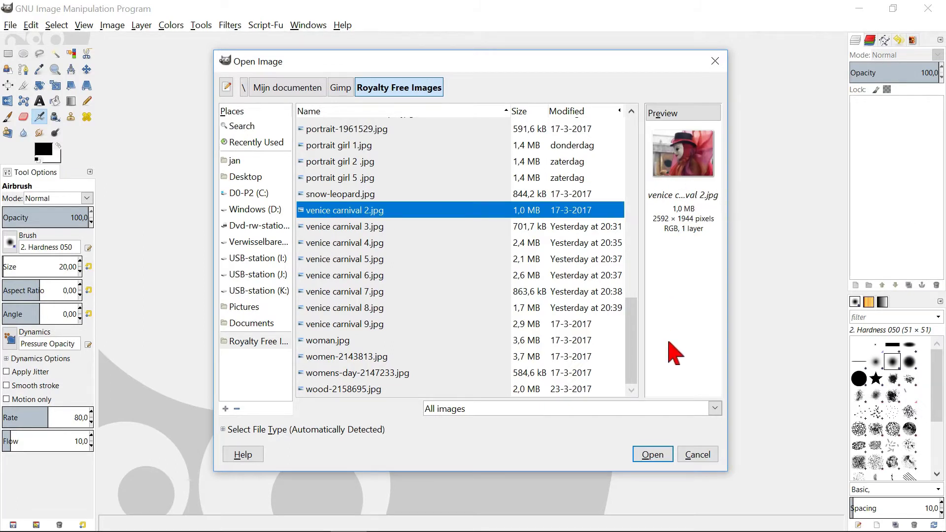
left_click(654, 456)
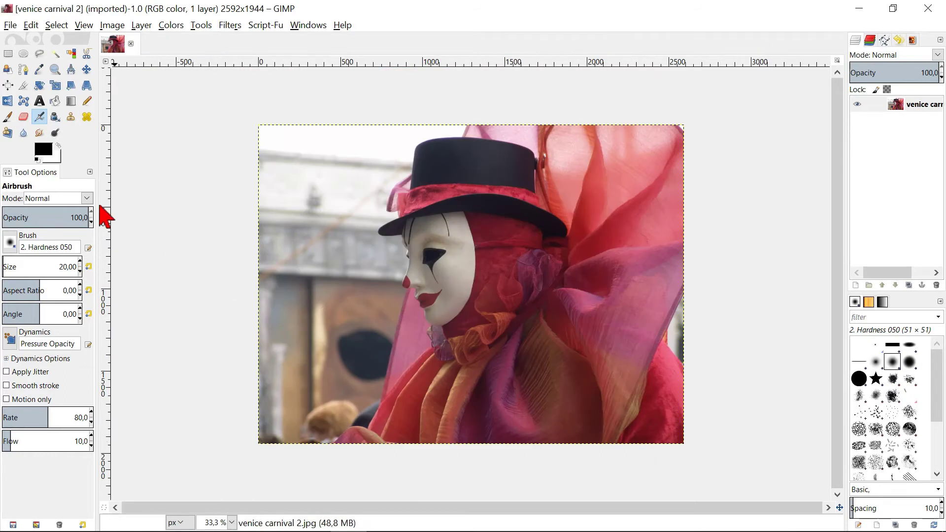
Open venice carnival 3.jpg through 6.jpg at once as separate images via File > Open
left_click(11, 25)
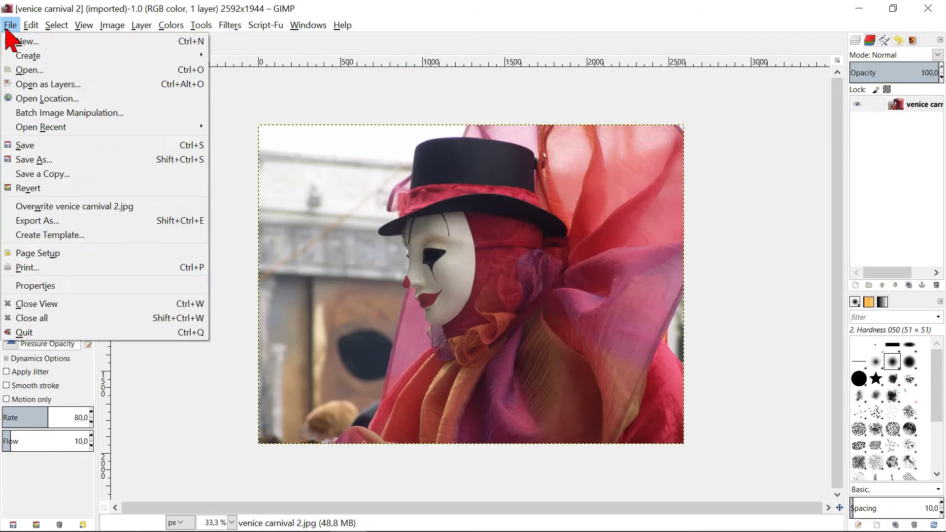
left_click(30, 70)
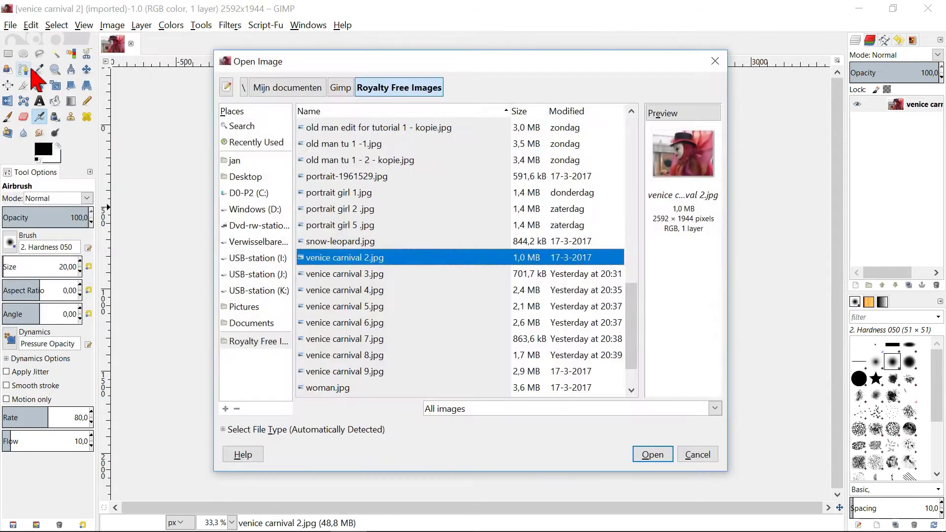
left_click(402, 274)
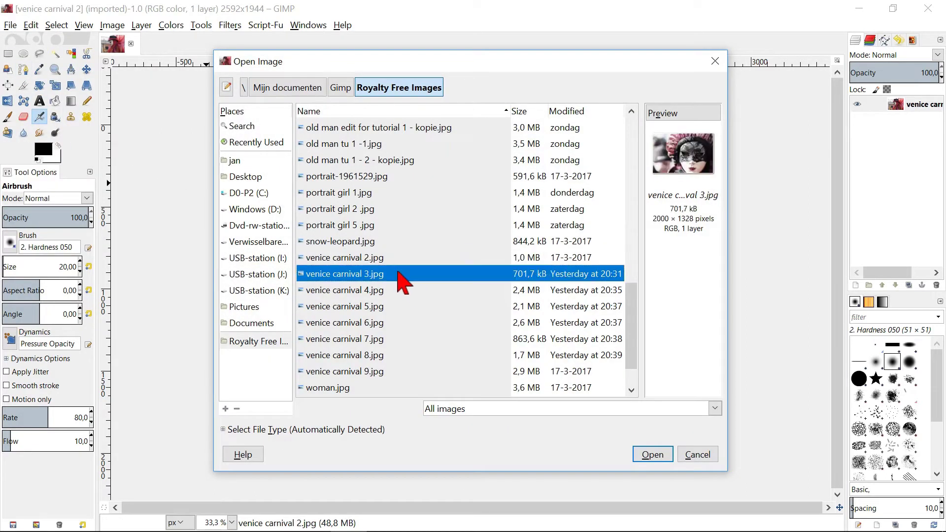
left_click(370, 323, "shift")
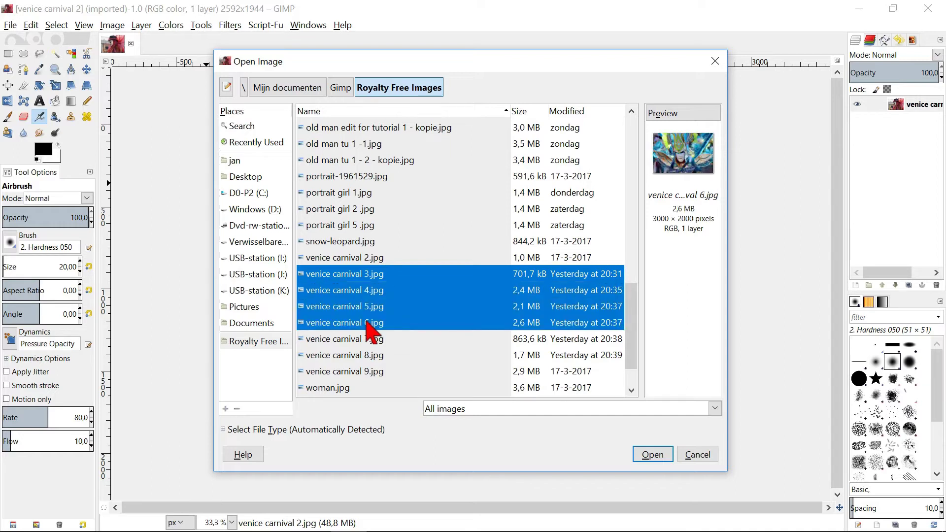
left_click(657, 458)
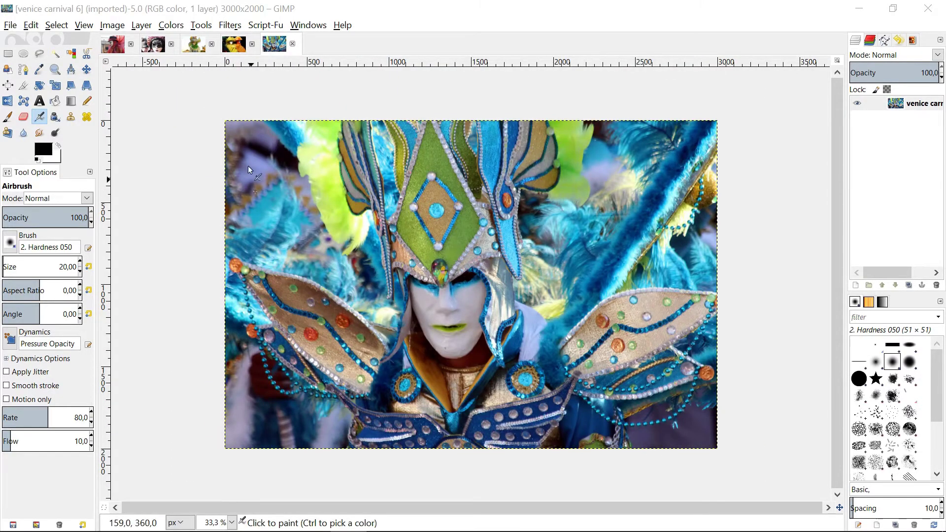
View the carnival 5, 4, 3 and 2 image tabs in turn, then close all images
left_click(234, 46)
left_click(194, 50)
left_click(157, 46)
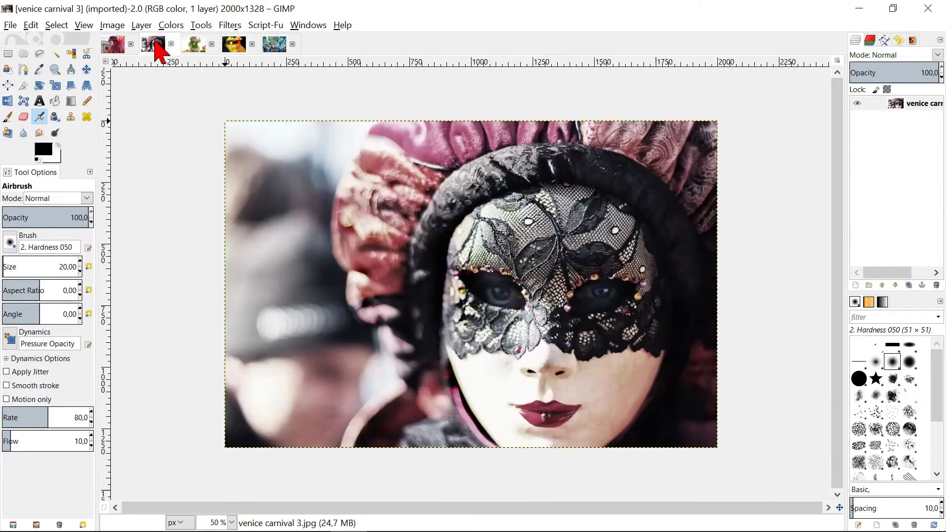
left_click(115, 46)
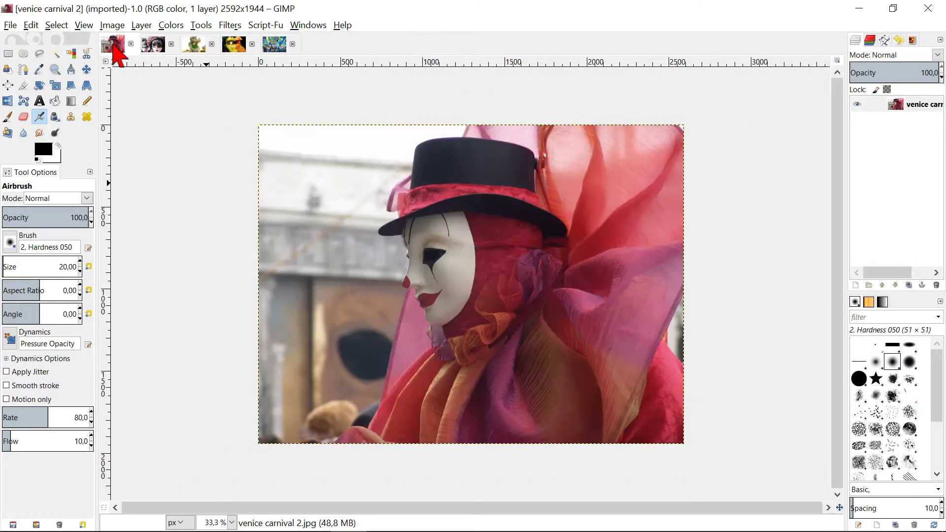
left_click(16, 28)
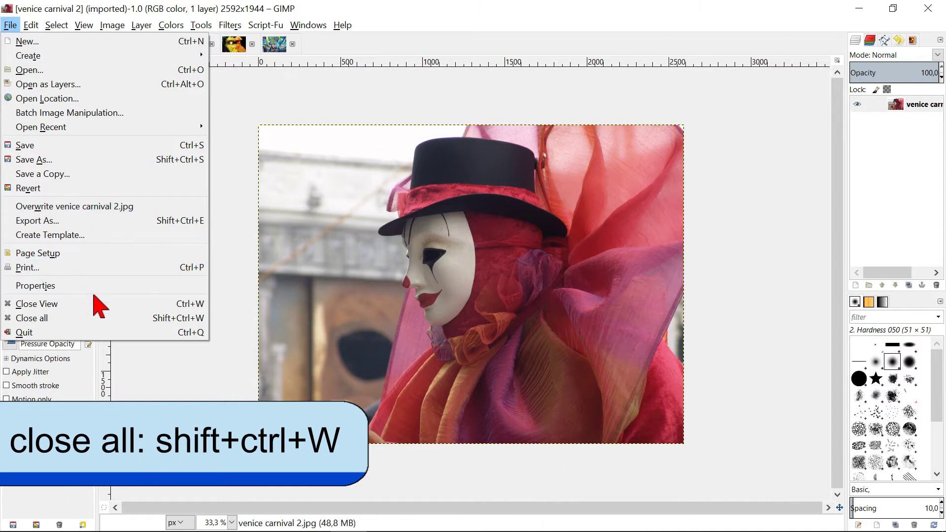
left_click(95, 318)
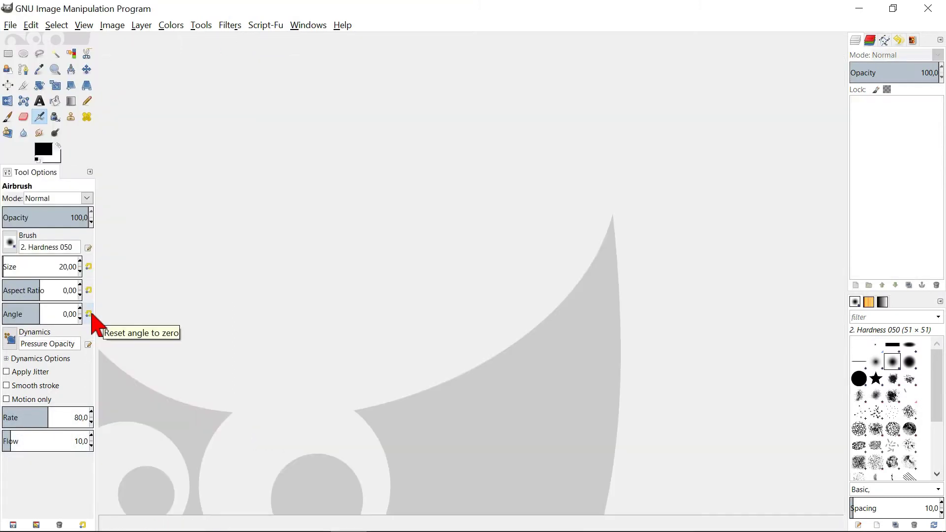
Open venice carnival 7.jpg through the Open as Layers dialog into the empty workspace
left_click(9, 28)
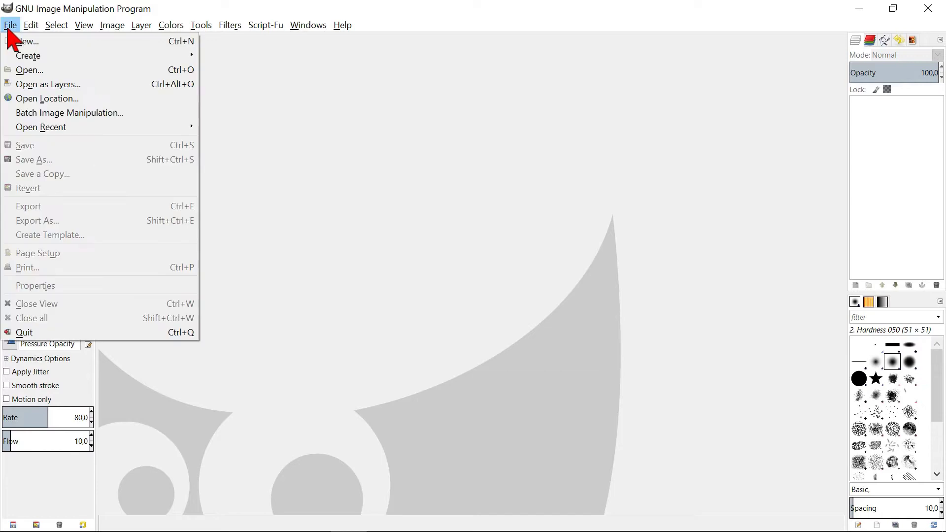
left_click(45, 85)
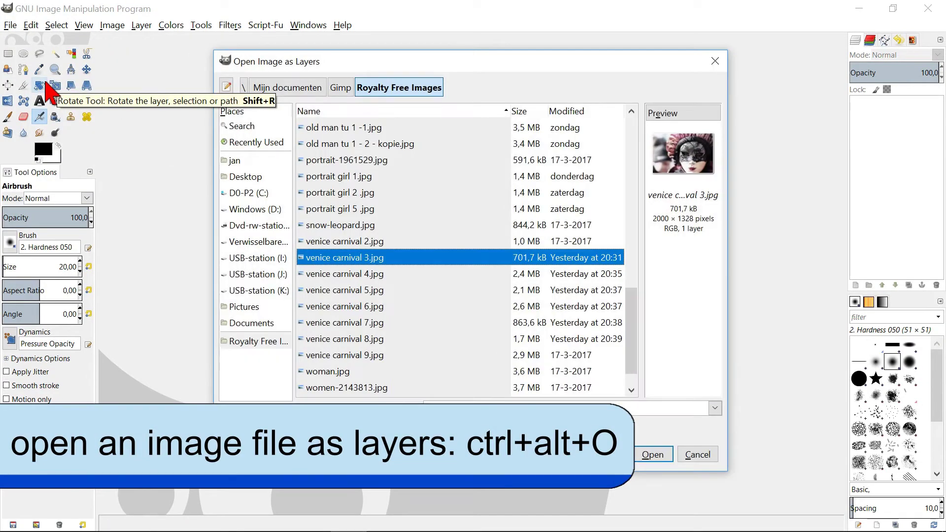
double_click(358, 323)
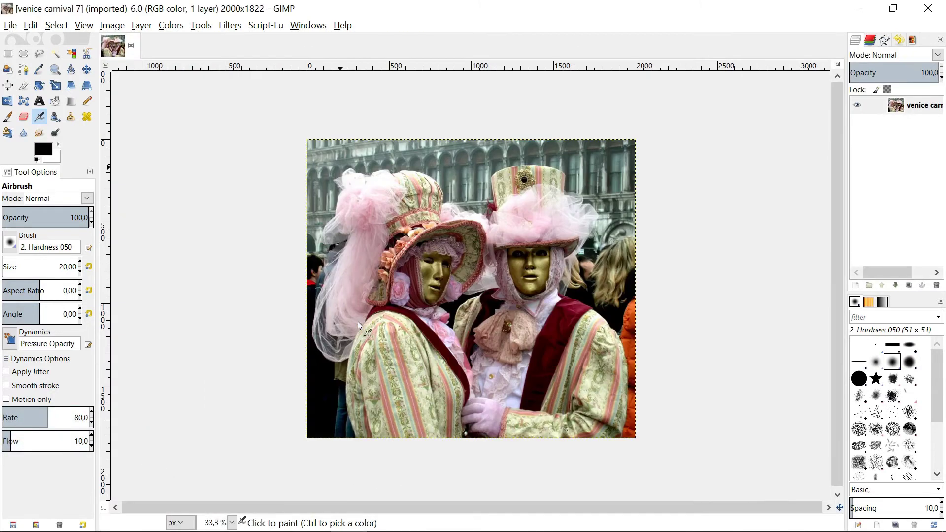
Add venice carnival 8.jpg as a second layer with Open as Layers
left_click(11, 26)
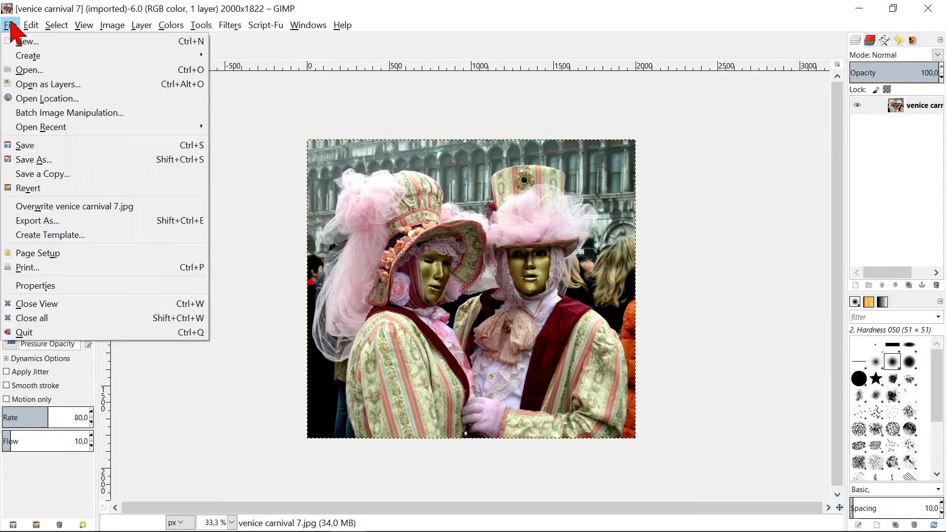
left_click(91, 85)
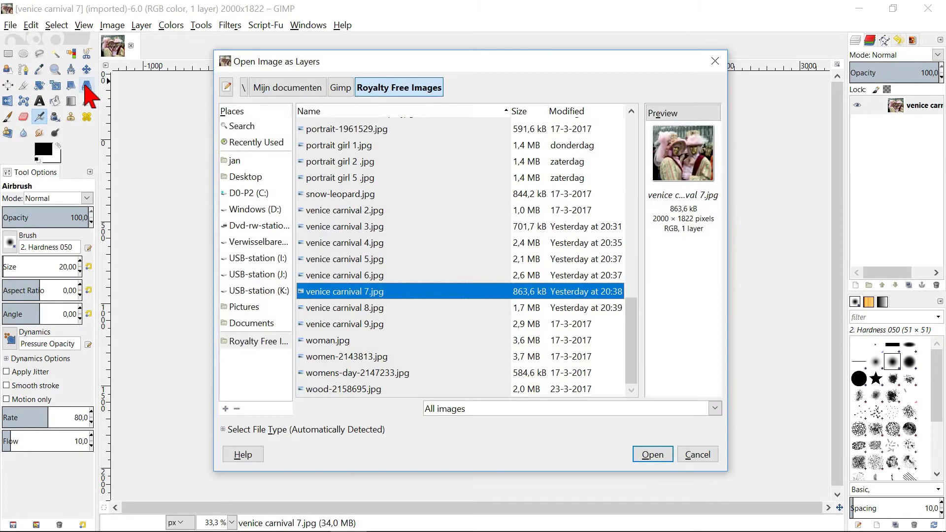
double_click(367, 309)
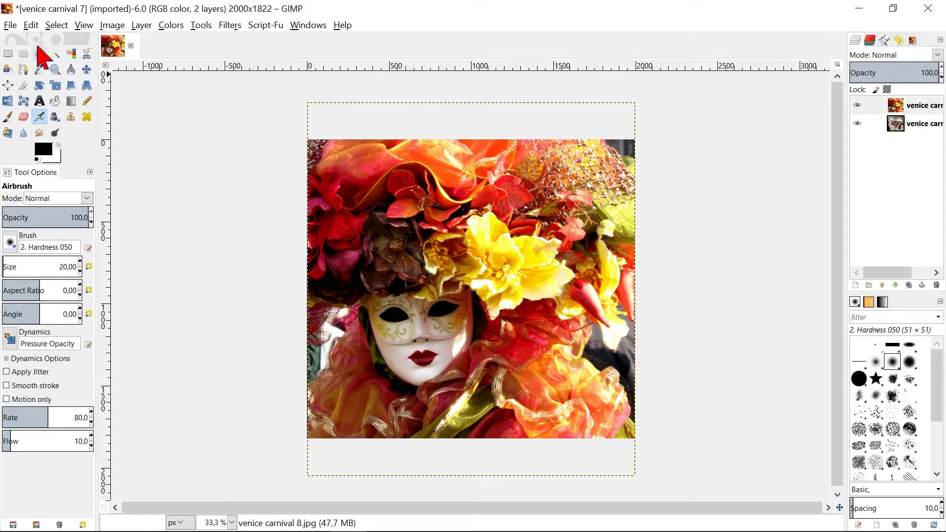
Add venice carnival 2.jpg through 5.jpg as layers, bringing the image to six layers
left_click(15, 25)
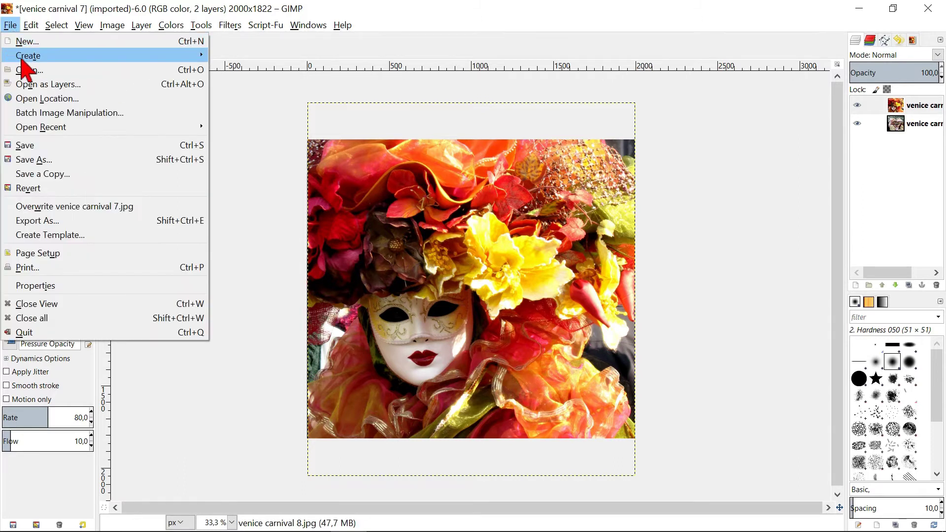
left_click(39, 84)
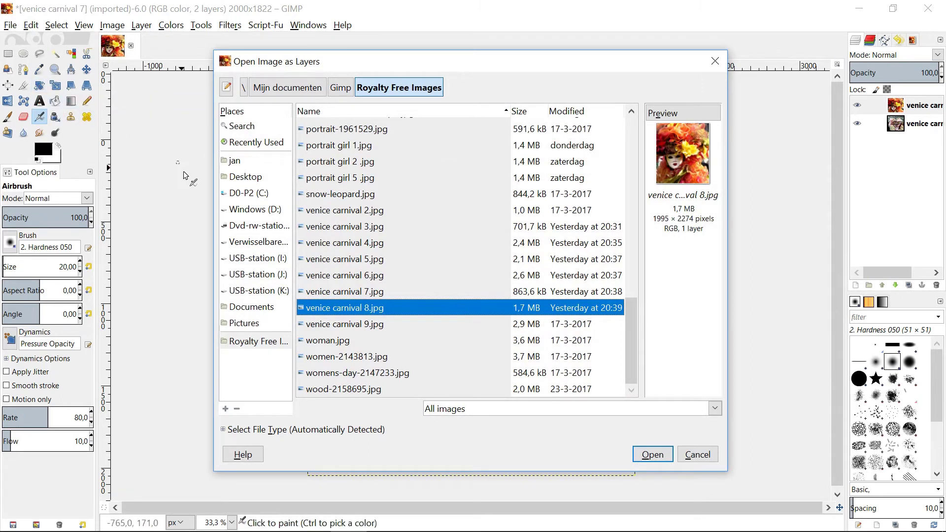
left_click(331, 211)
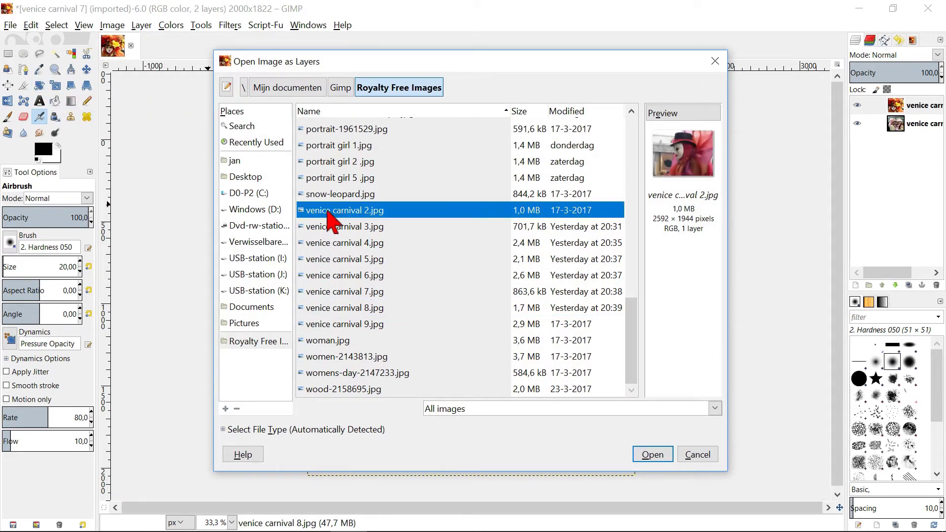
left_click(327, 260, "shift")
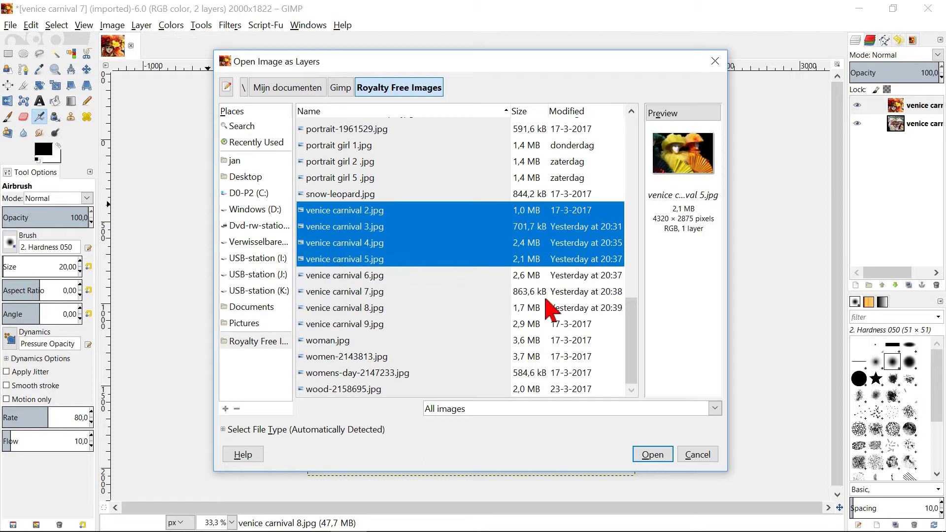
left_click(651, 455)
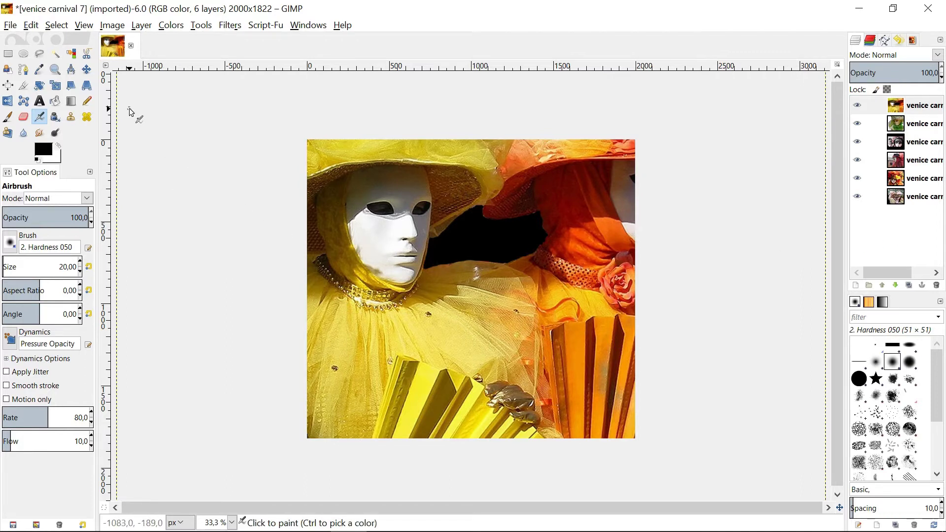
Close all images, discarding the unsaved changes to the six-layer venice carnival 7 image
left_click(11, 27)
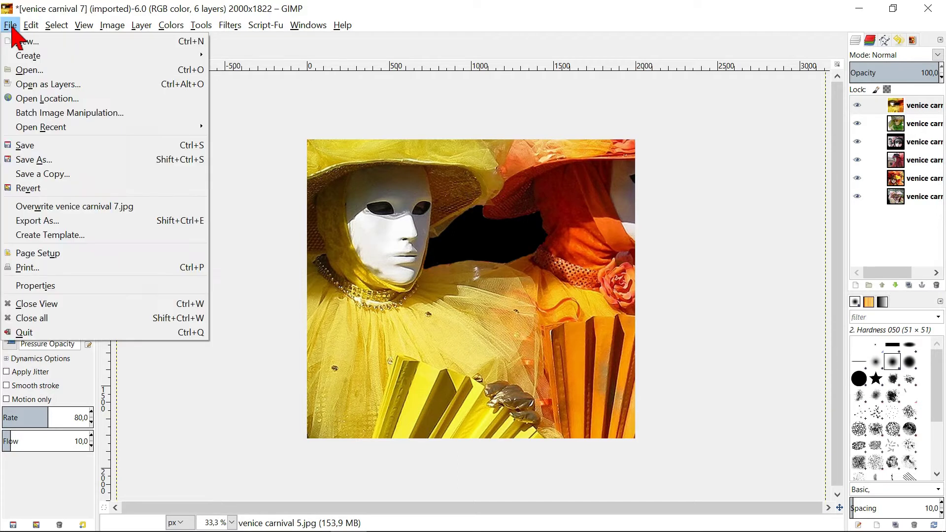
left_click(76, 321)
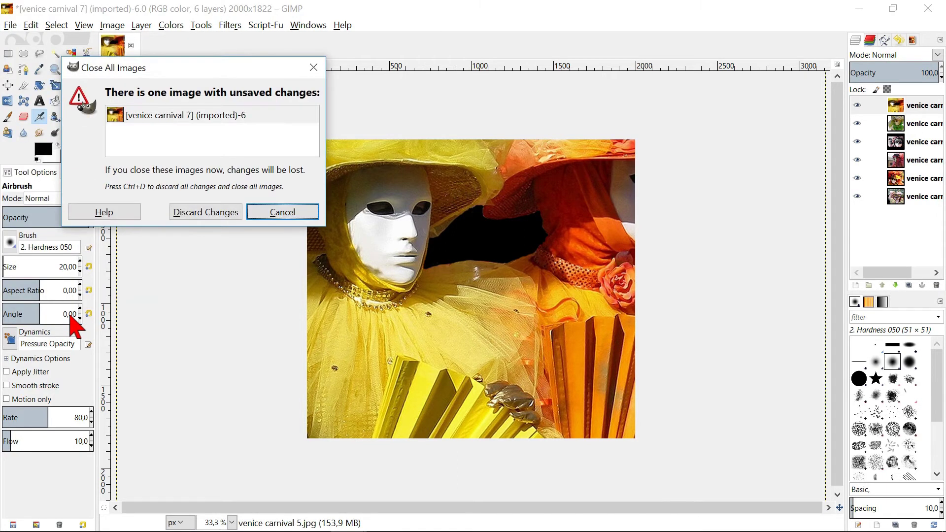
left_click(198, 213)
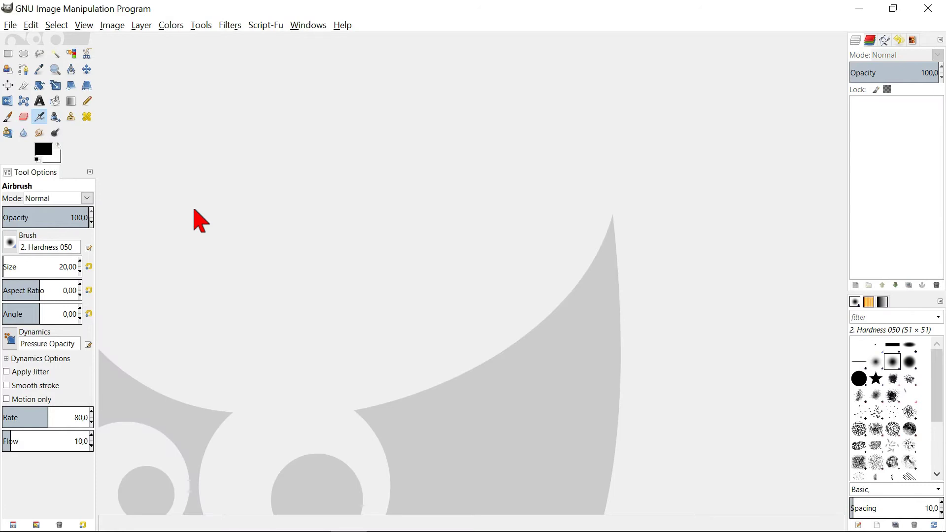
Reopen venice carnival 3.jpg from File > Open Recent
left_click(11, 25)
mouse_move(143, 124)
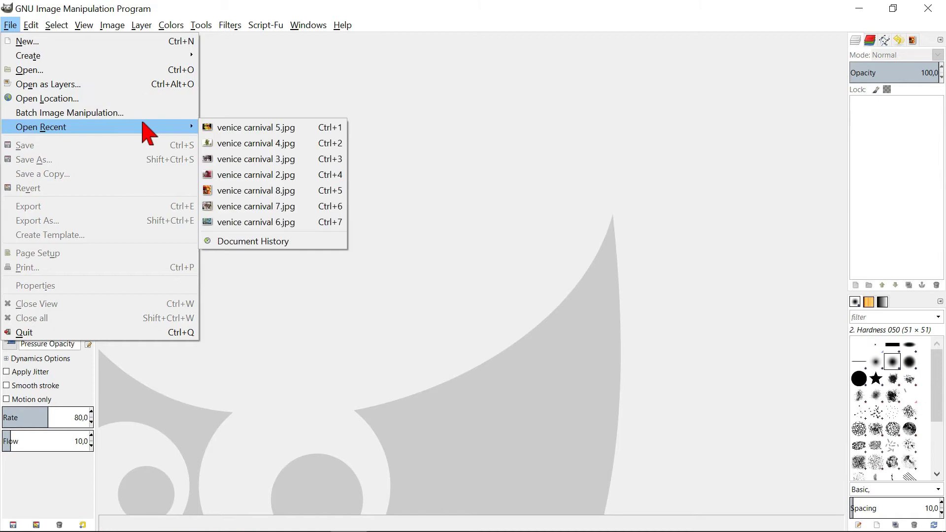
left_click(249, 163)
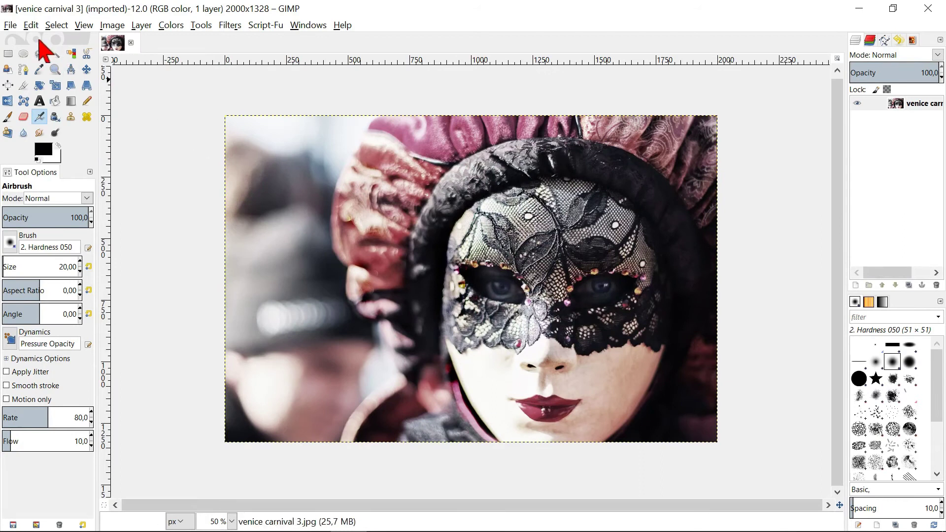
Reopen venice carnival 5.jpg from Open Recent and switch between the two image tabs
left_click(11, 25)
mouse_move(108, 126)
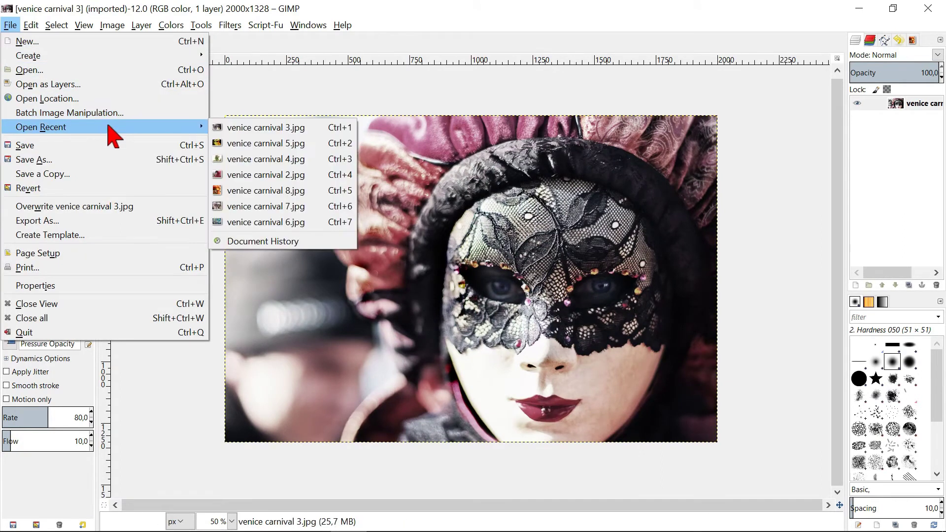
left_click(239, 144)
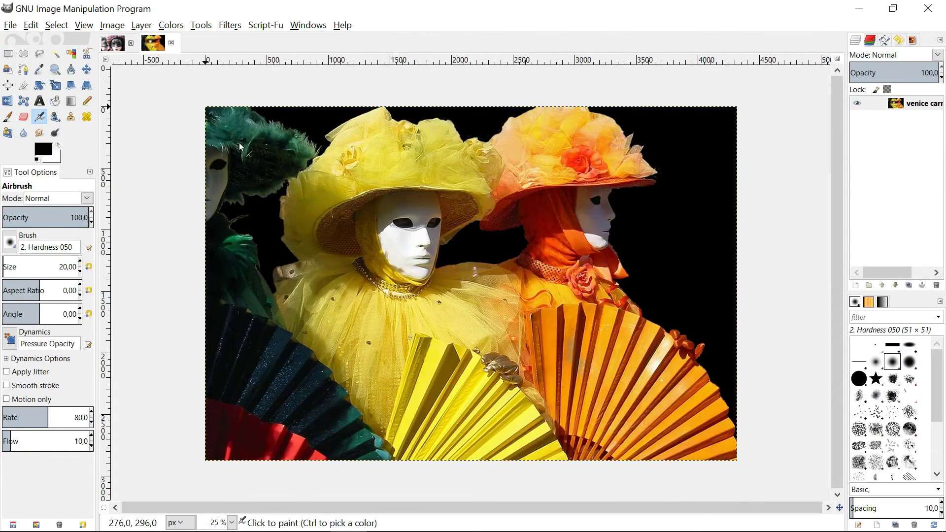
left_click(116, 45)
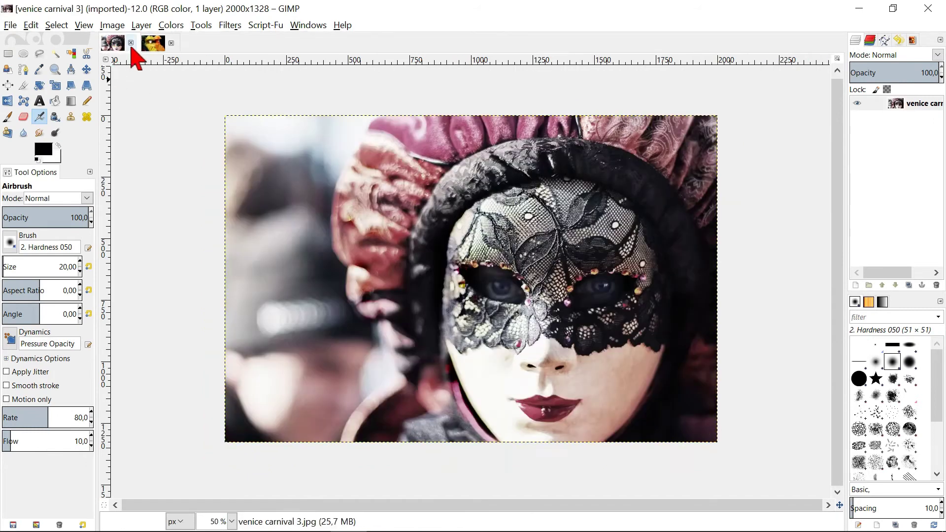
left_click(151, 47)
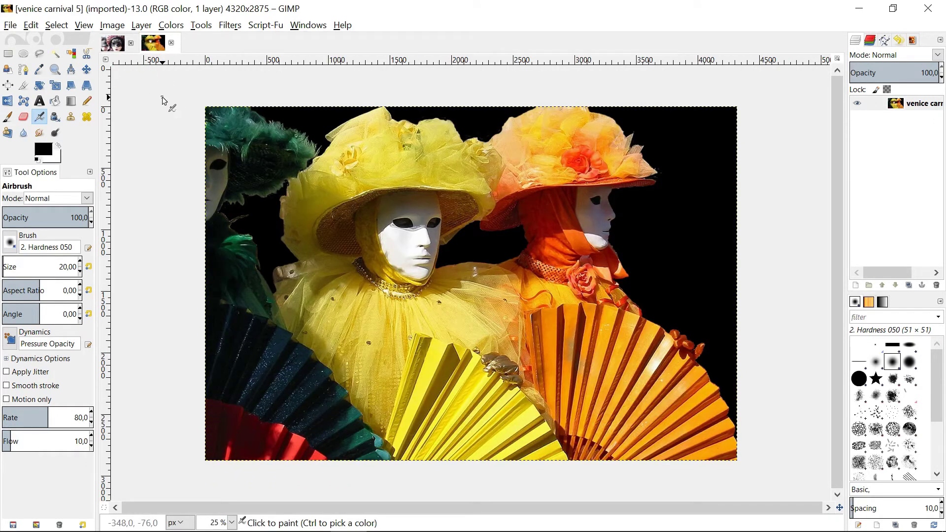
Close both carnival images with Close all and quit GIMP
left_click(11, 26)
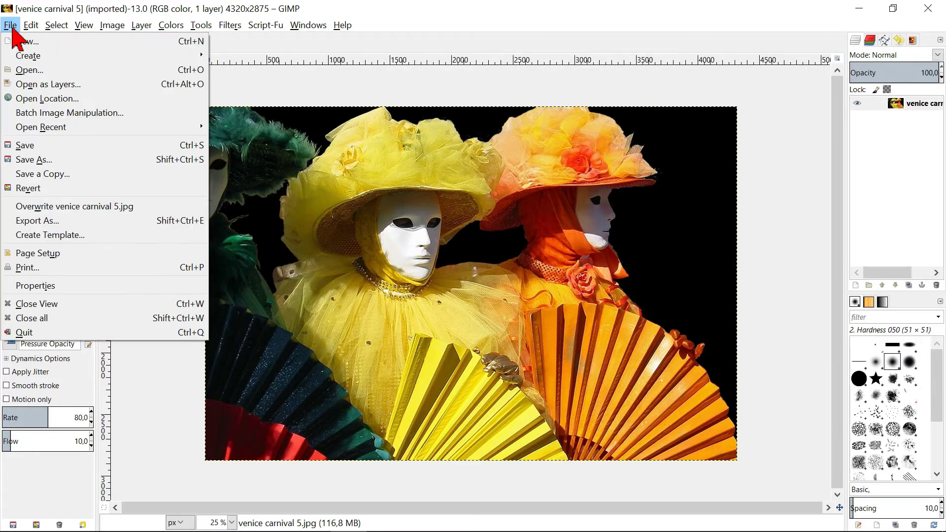
left_click(77, 320)
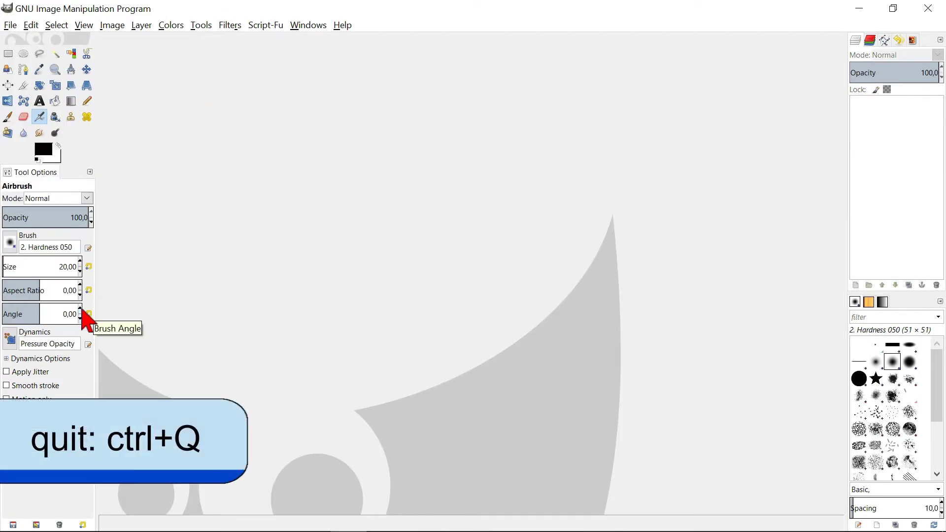
left_click(928, 8)
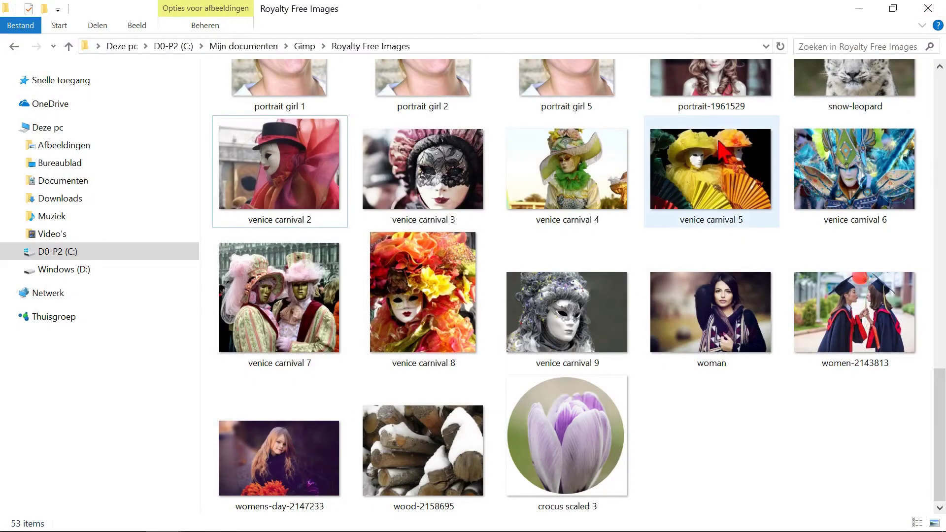
Open venice carnival 9 in GIMP through Explorer's Open With context menu
left_click(584, 343)
right_click(584, 342)
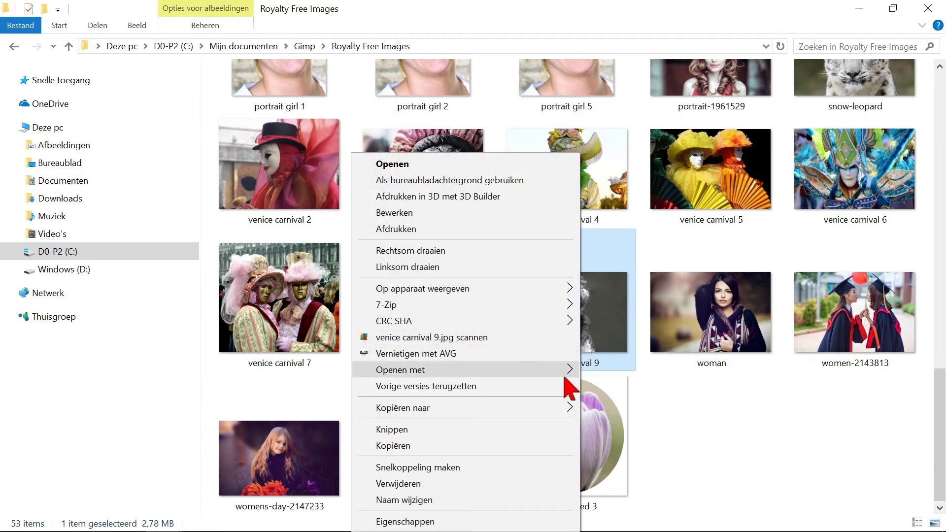
mouse_move(564, 377)
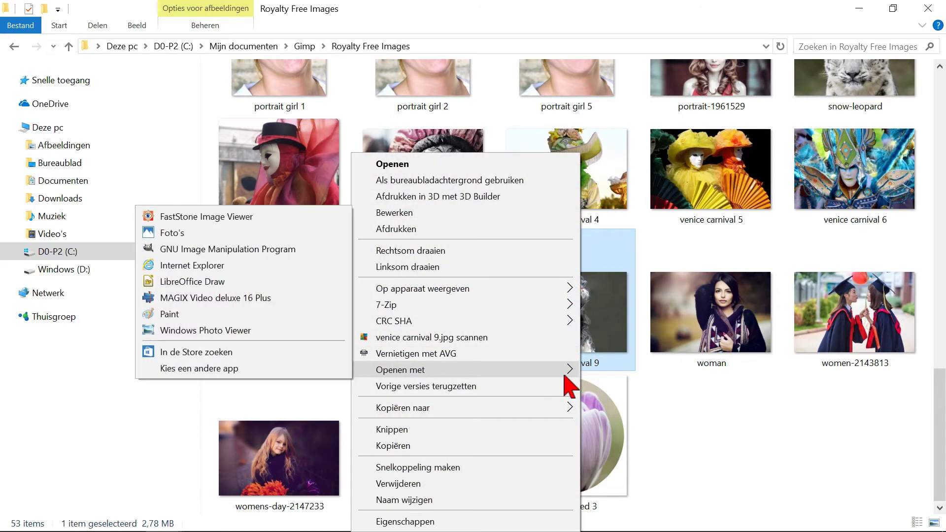
left_click(281, 249)
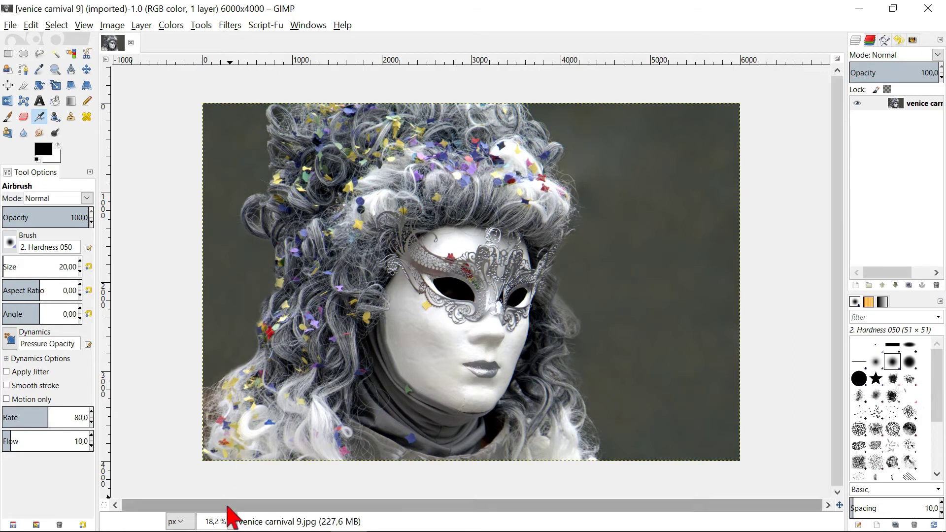
Open venice carnival 8 in GIMP via Open With, then switch between the two image tabs
mouse_move(197, 530)
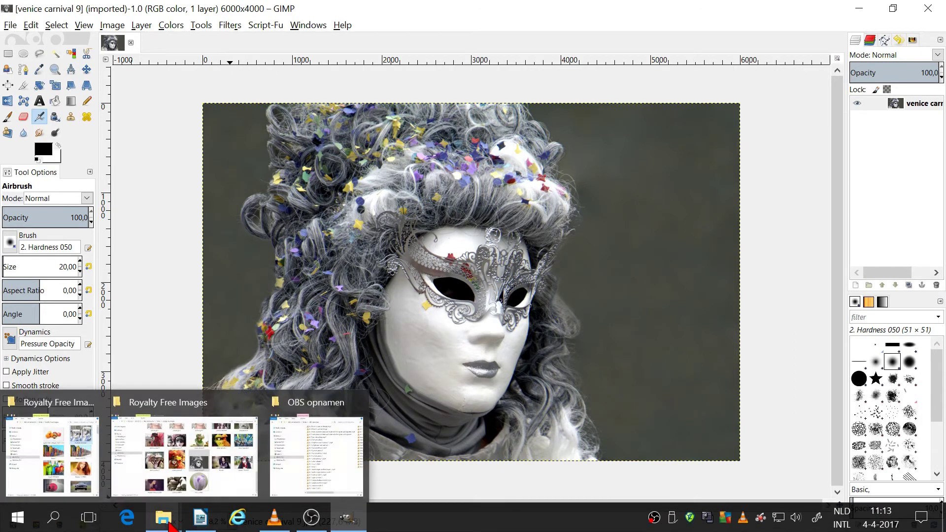
left_click(177, 466)
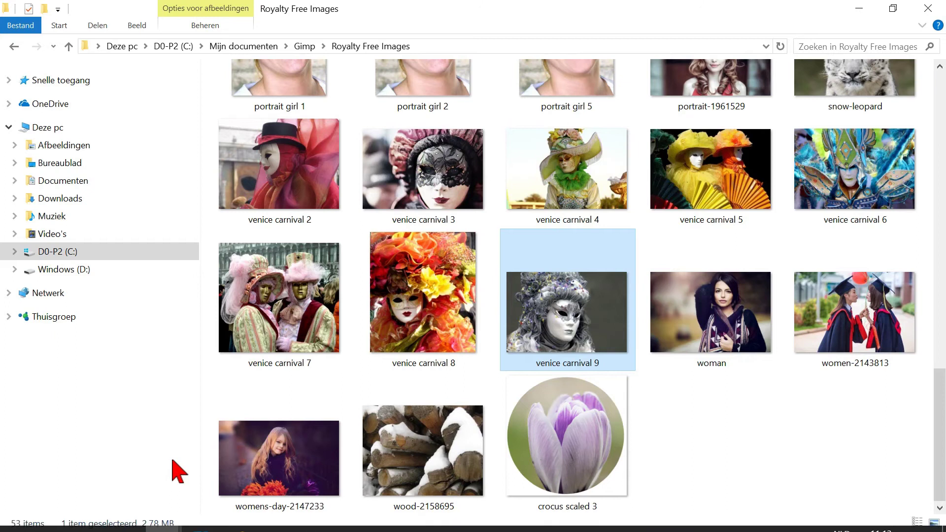
right_click(418, 302)
mouse_move(386, 374)
left_click(495, 250)
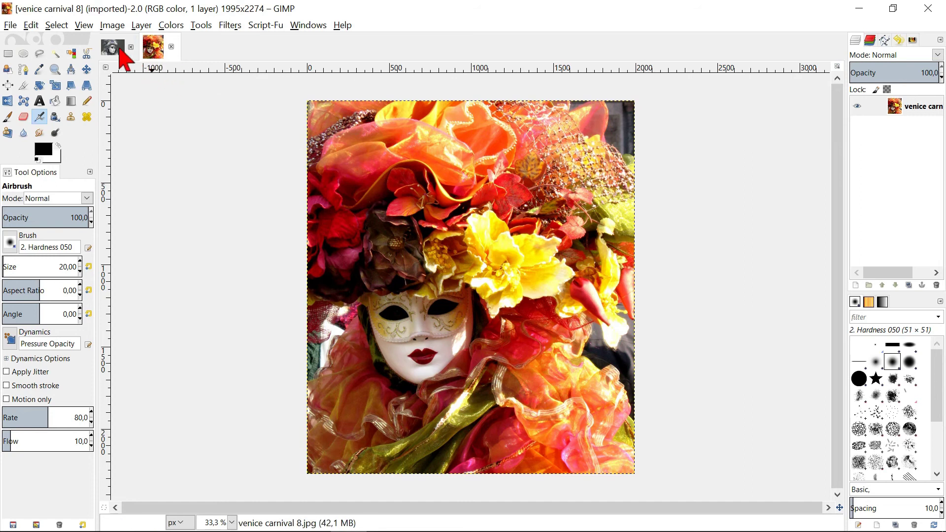
left_click(120, 49)
Return to venice carnival 8 and close every open image with File > Close all
left_click(147, 47)
left_click(12, 24)
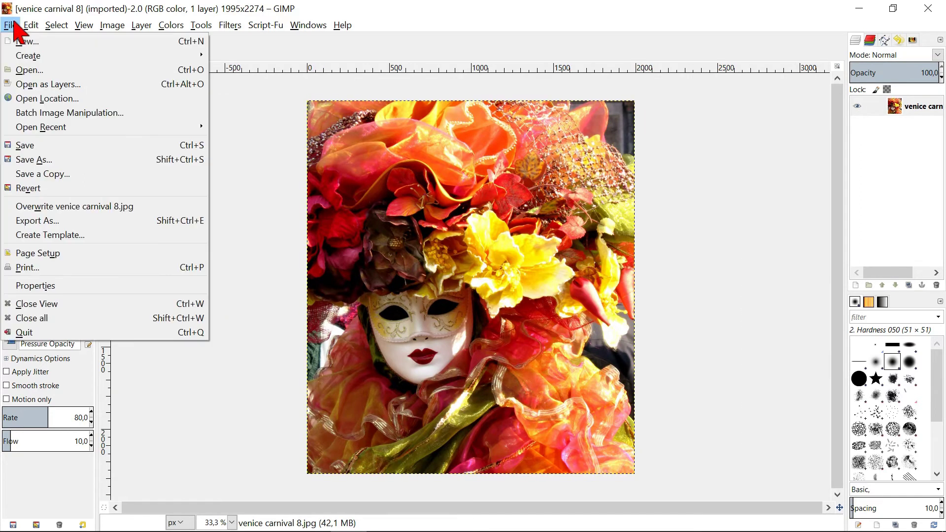
left_click(77, 319)
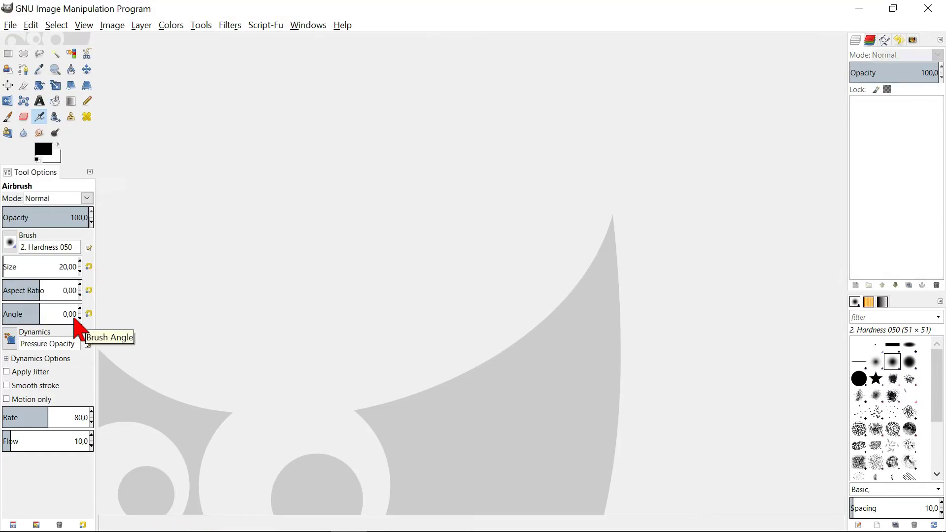
mouse_move(197, 531)
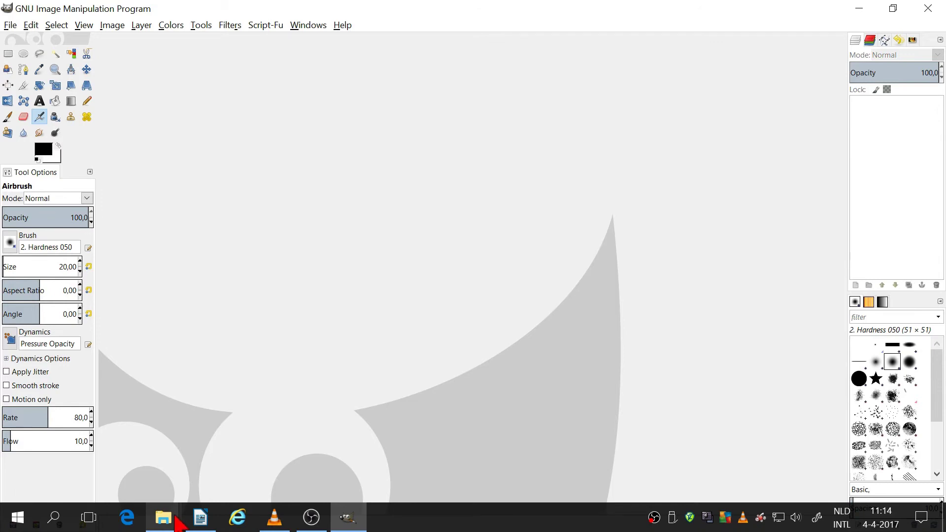
Drag venice carnival 2 from Explorer onto GIMP's empty canvas to open it as a new image
left_click(79, 466)
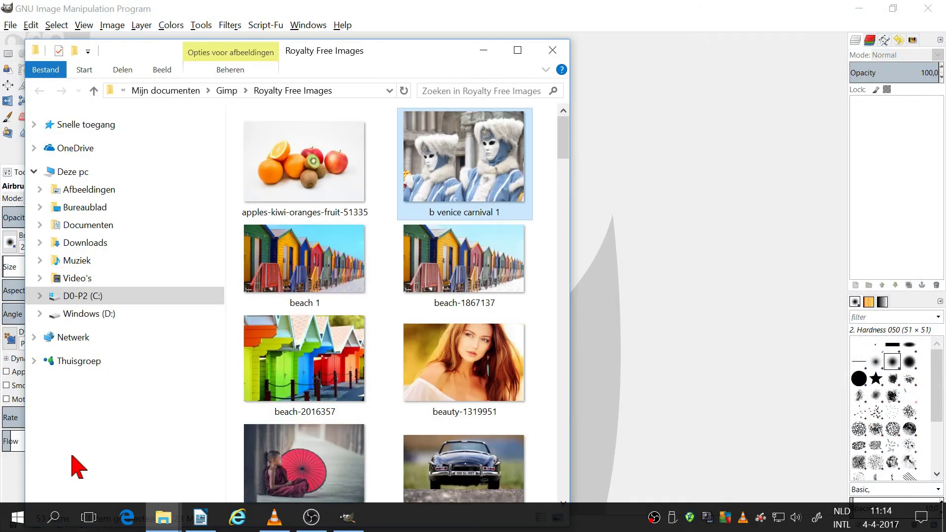
scroll(340, 268, "down", 10)
scroll(352, 302, "down", 10)
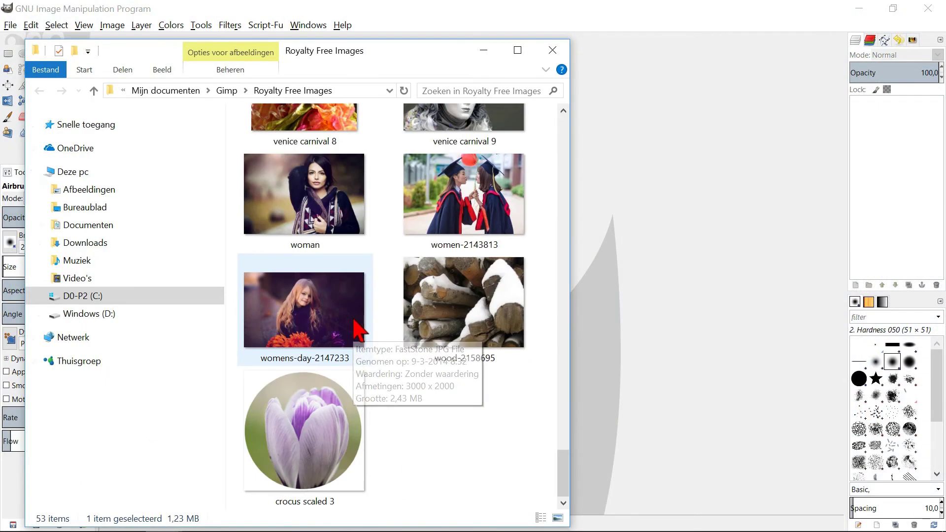
scroll(355, 322, "up", 6)
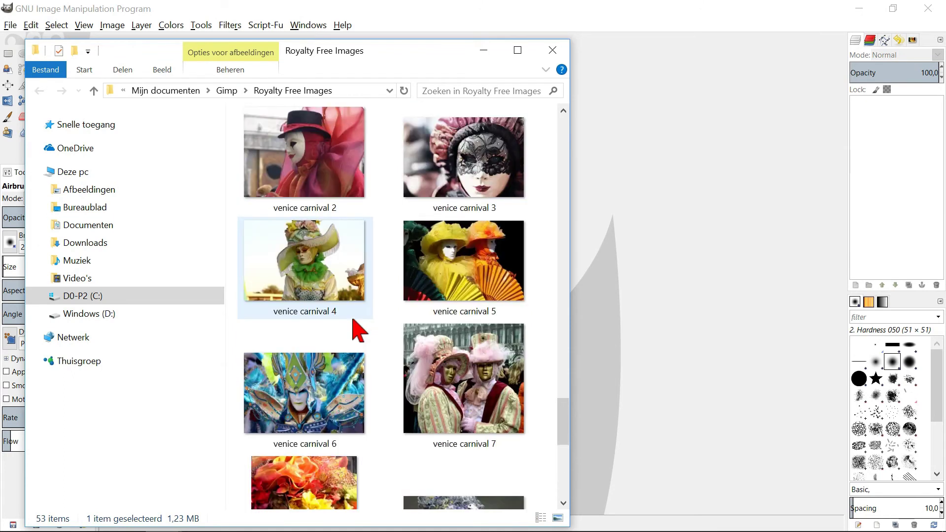
left_click(326, 183)
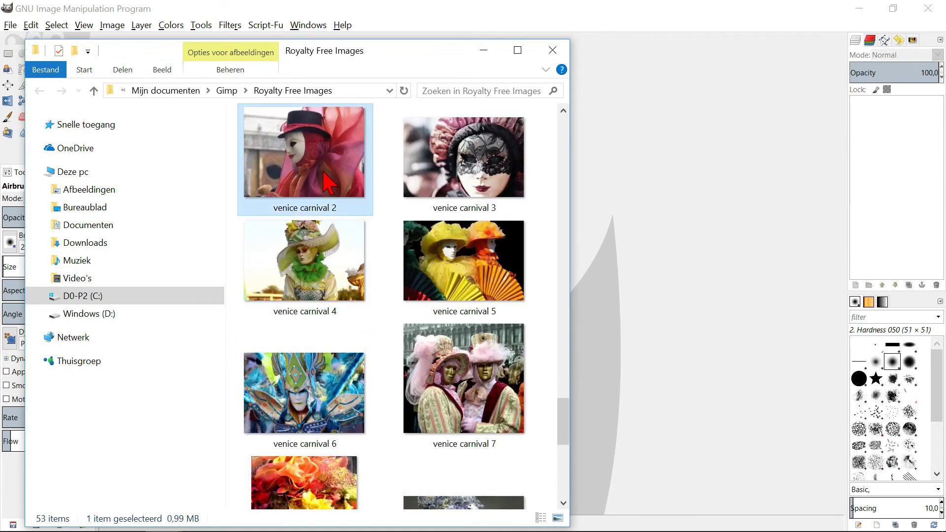
left_click_drag(327, 183, 655, 188)
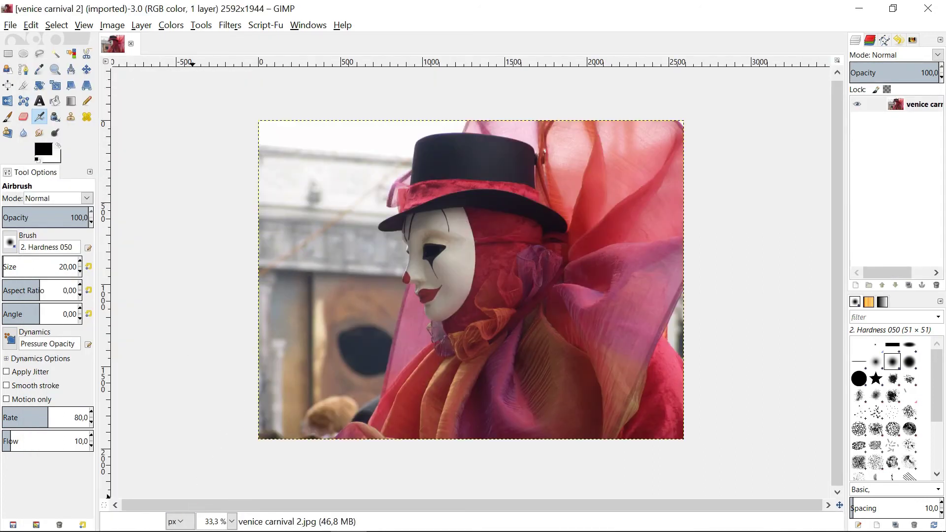
Drag venice carnival 3 onto the open image to add it as a second layer
mouse_move(192, 530)
mouse_move(163, 527)
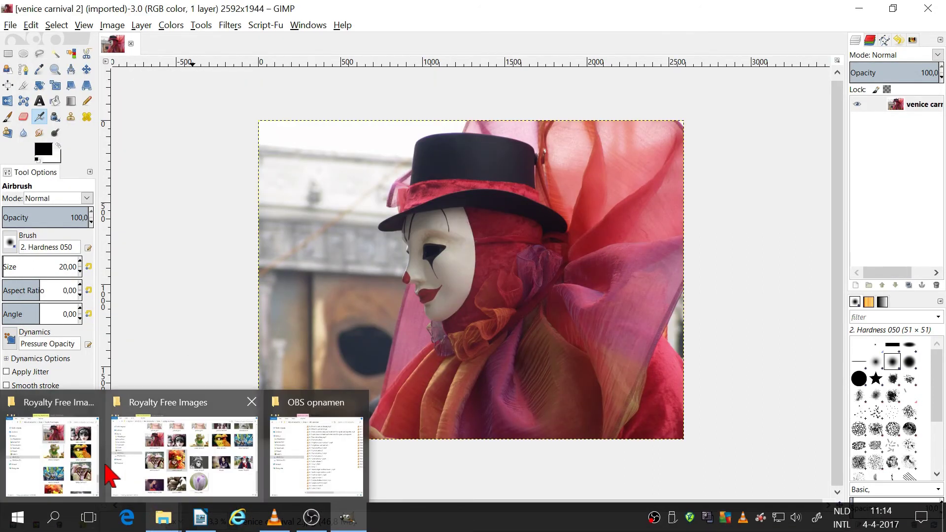
left_click(70, 469)
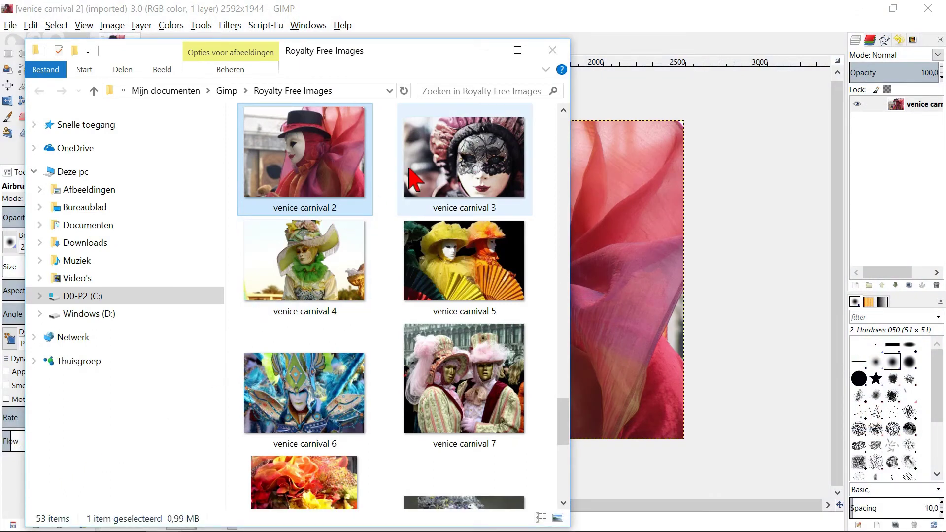
left_click_drag(461, 166, 687, 208)
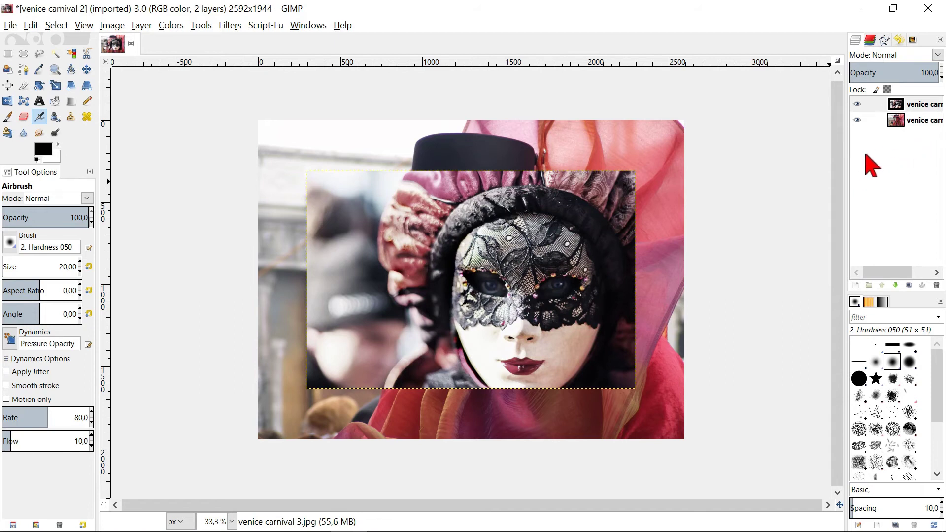
Select venice carnival 4, 5 and 6 in Explorer and drop them onto the image as layers
mouse_move(173, 527)
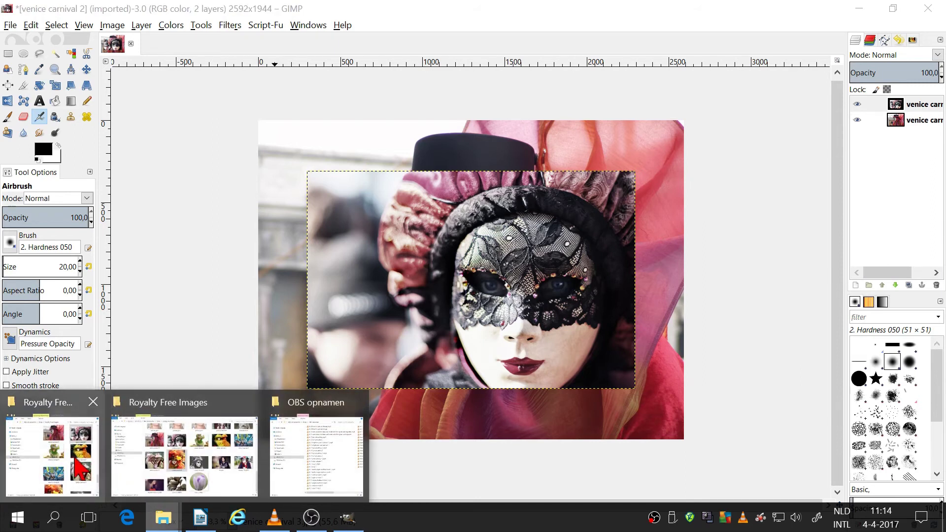
left_click(79, 468)
left_click(315, 268)
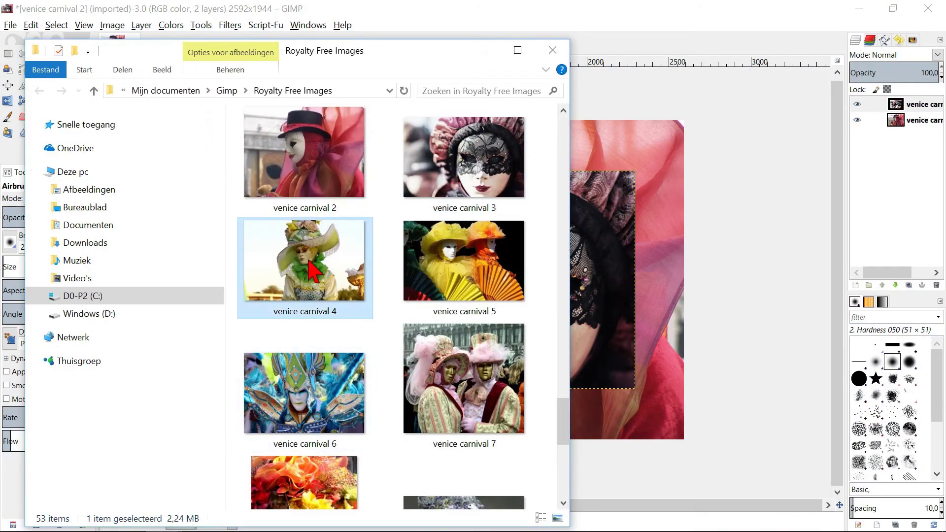
left_click(329, 393, "shift")
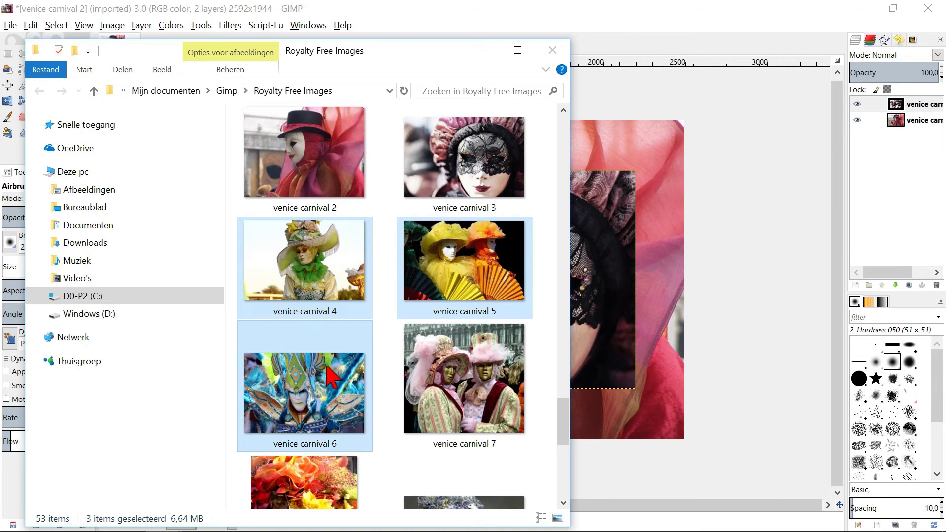
left_click_drag(327, 367, 661, 247)
left_click_drag(724, 249, 724, 251)
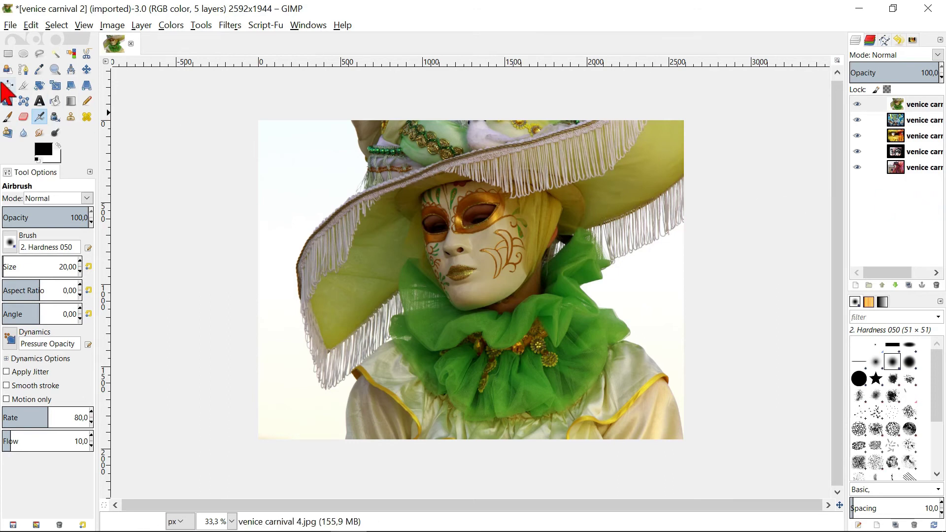
Close the five-layer image with File > Close all, choosing Discard Changes
left_click(12, 25)
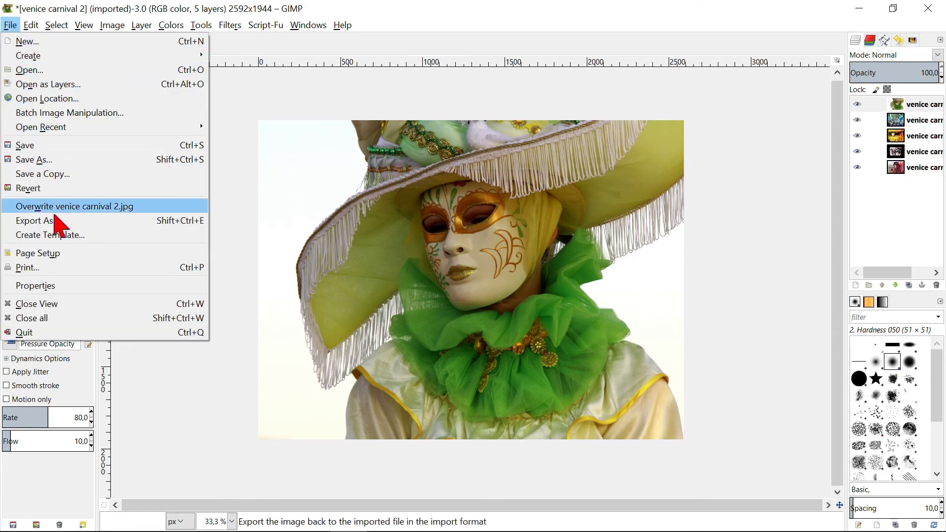
left_click(82, 317)
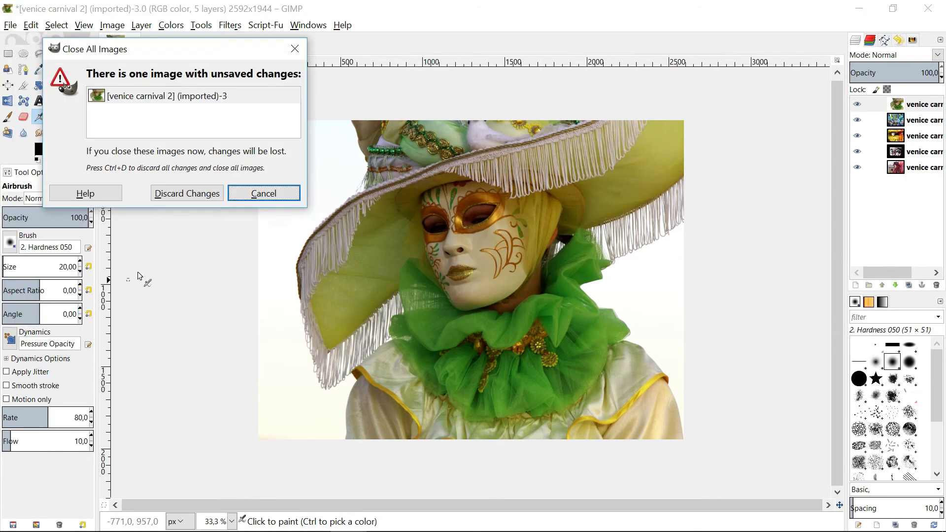
left_click(161, 194)
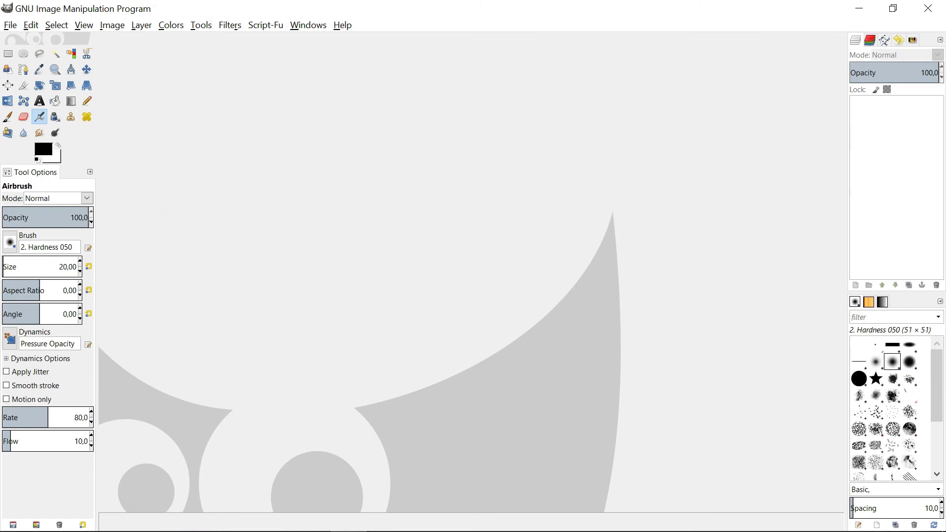
Select venice carnival 2 through 8 in Explorer and drag them into GIMP as separate images
mouse_move(201, 530)
mouse_move(163, 518)
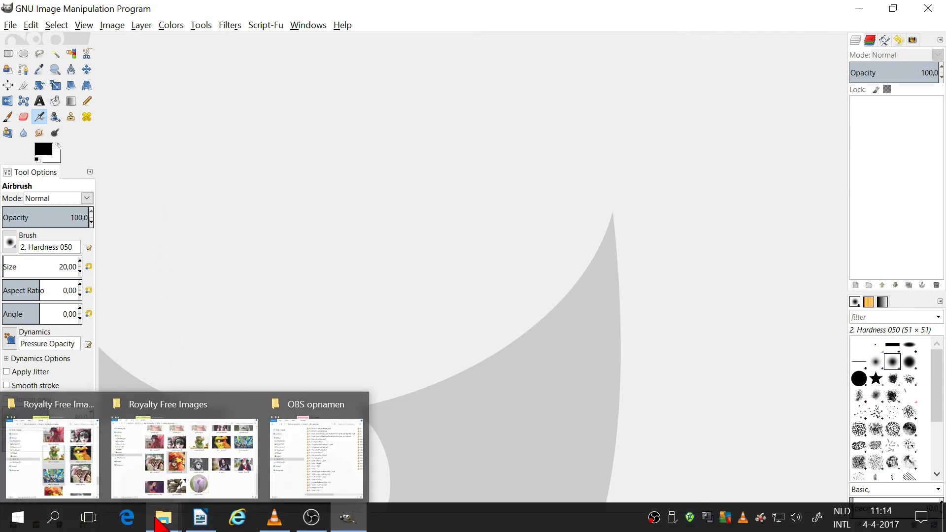
left_click(89, 468)
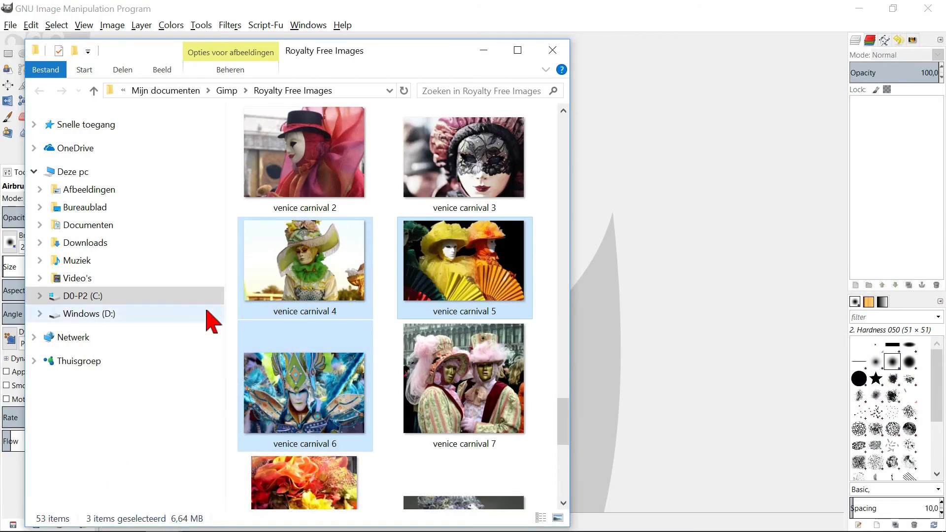
left_click(294, 155)
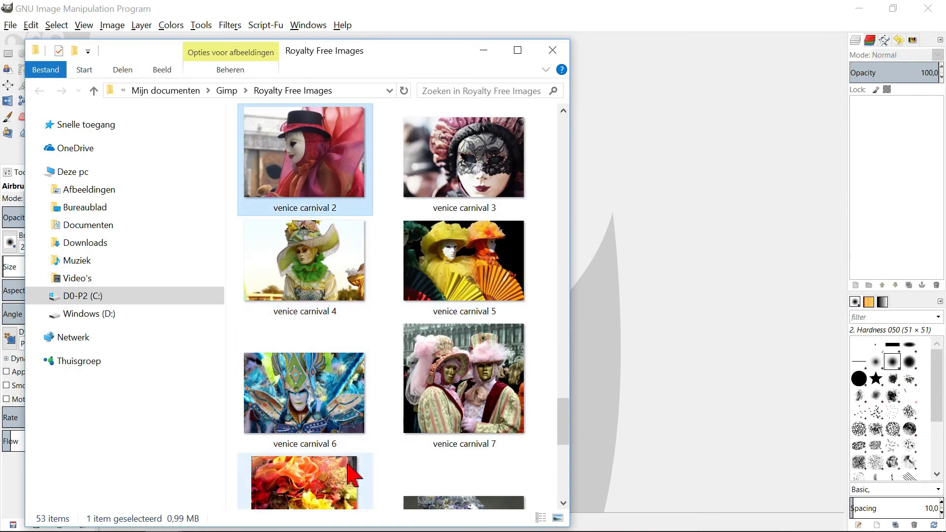
left_click(325, 497, "shift")
left_click_drag(326, 493, 614, 143)
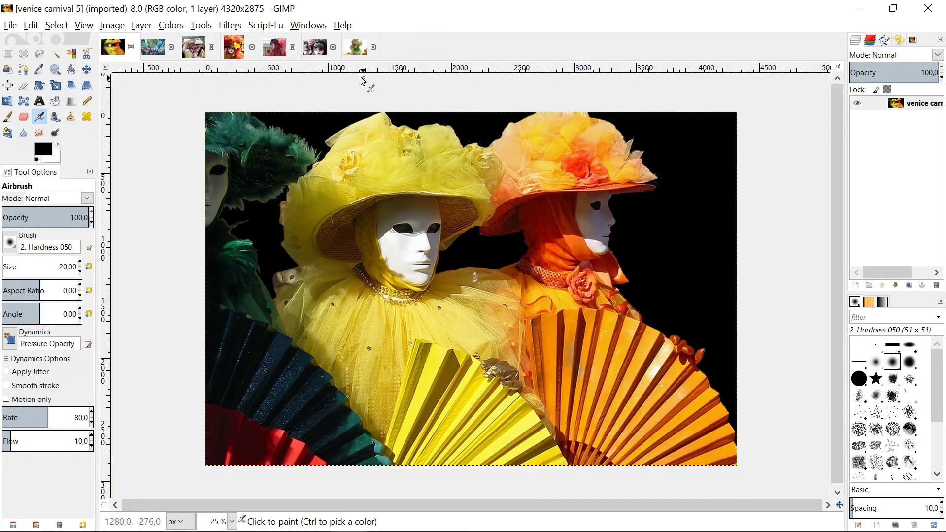
left_click(323, 54)
left_click(281, 53)
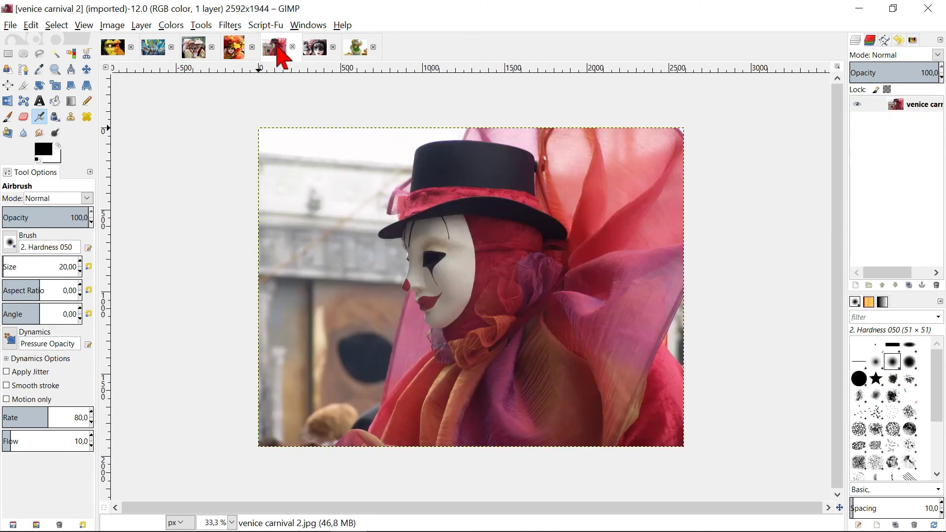
left_click(241, 50)
left_click(197, 52)
left_click(155, 53)
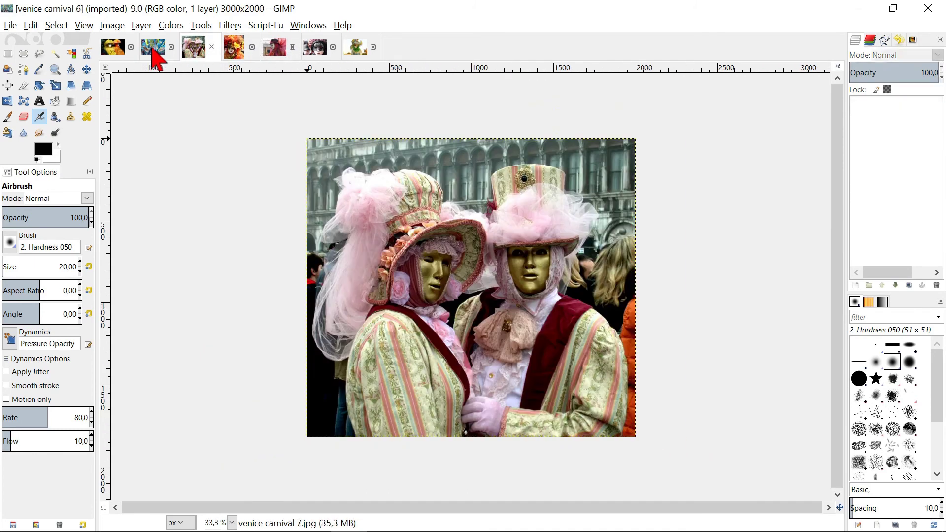
left_click(118, 52)
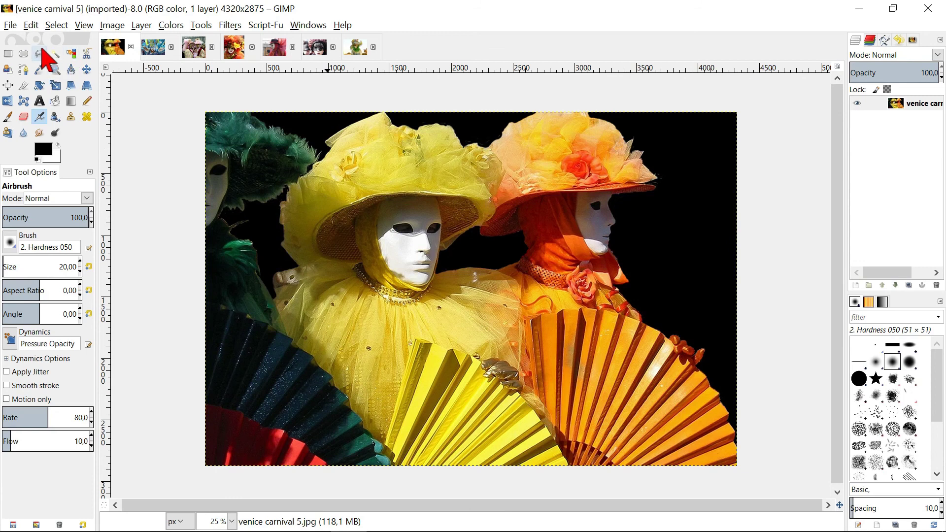
Close all seven venice carnival images at once with File > Close all
left_click(11, 26)
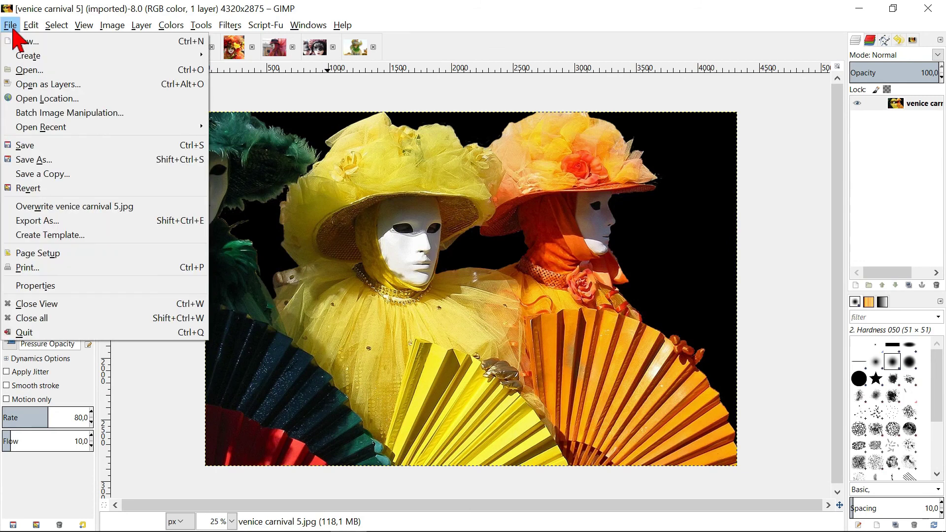
left_click(69, 318)
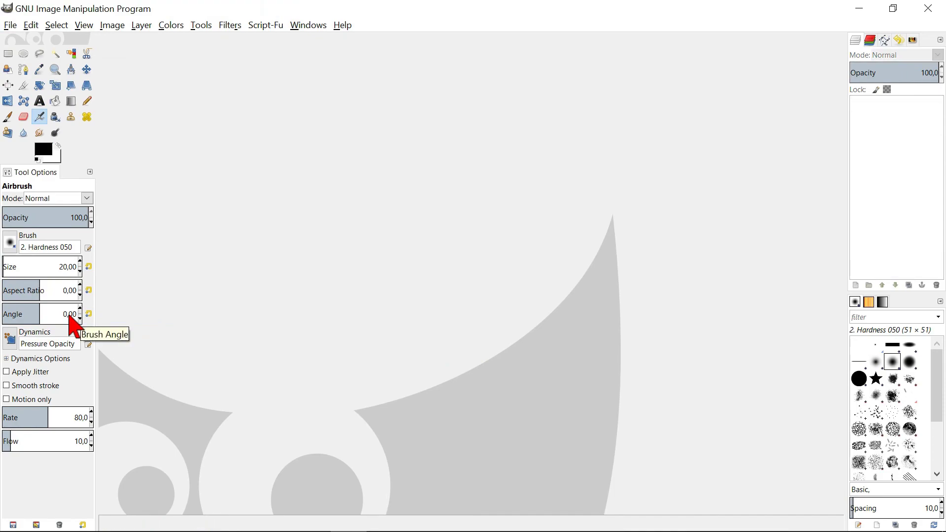